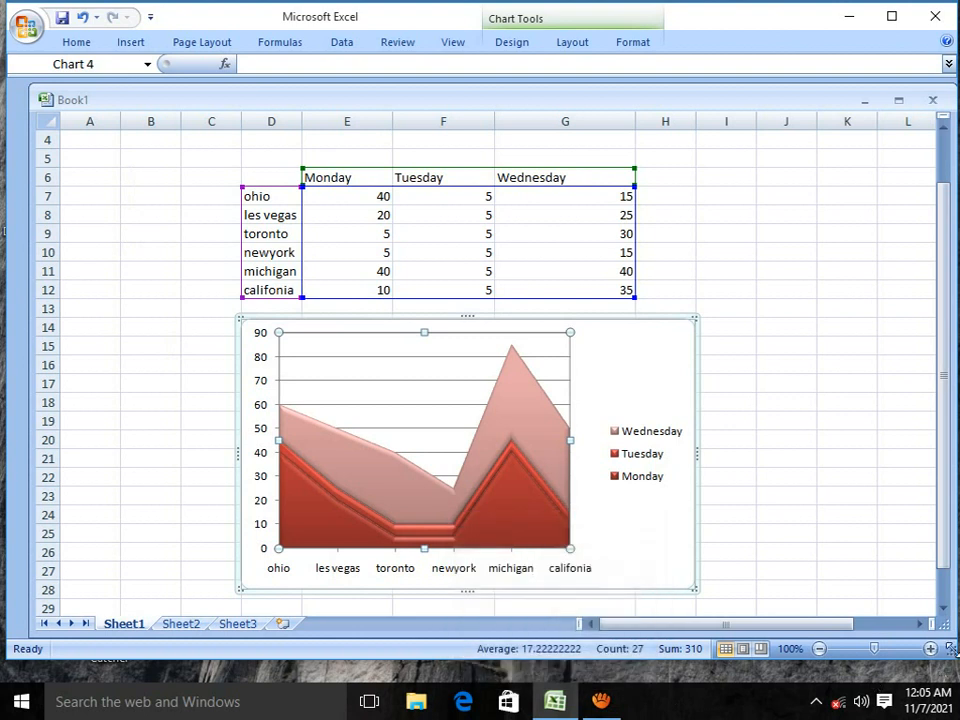
Step: Launch Microsoft Office Excel 2007 from the list of installed programs to open a new blank workbook
left_click_drag(954, 654, 959, 686)
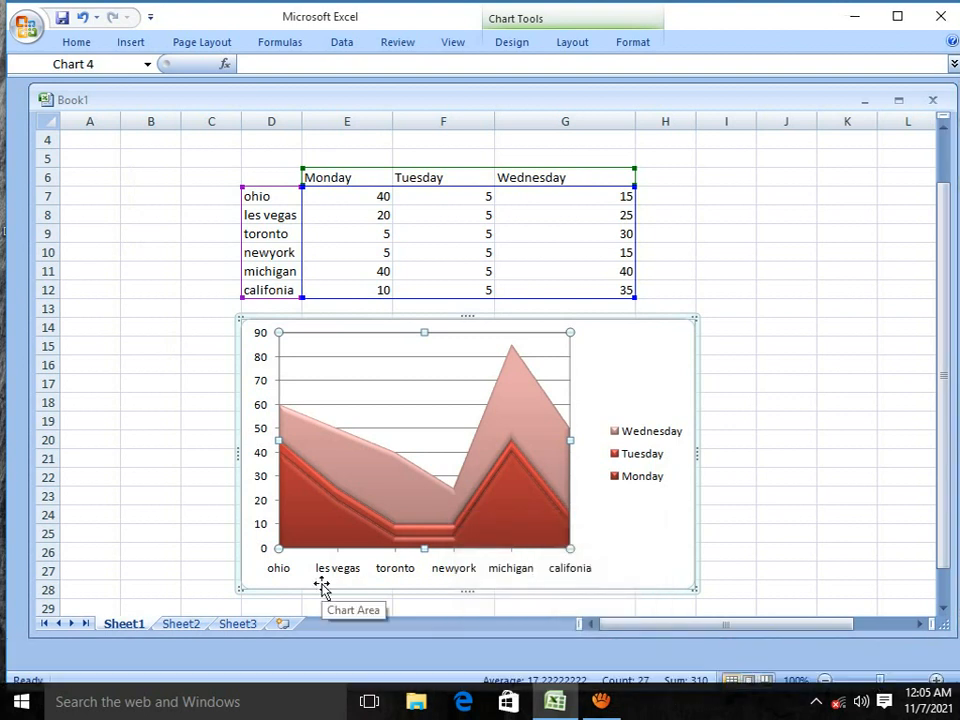
left_click(21, 702)
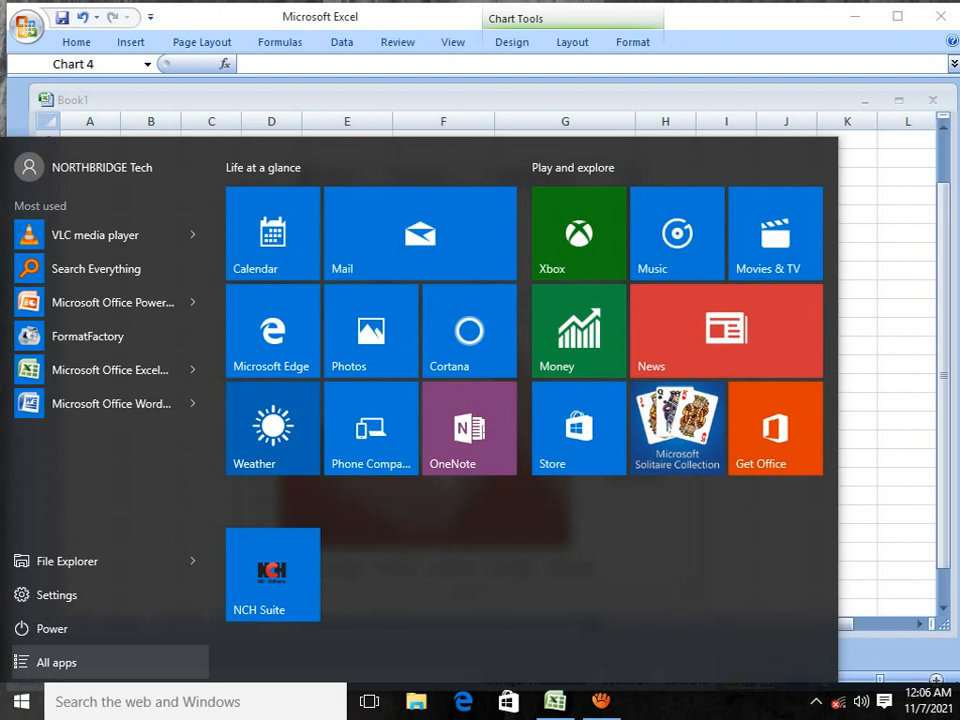
left_click(56, 662)
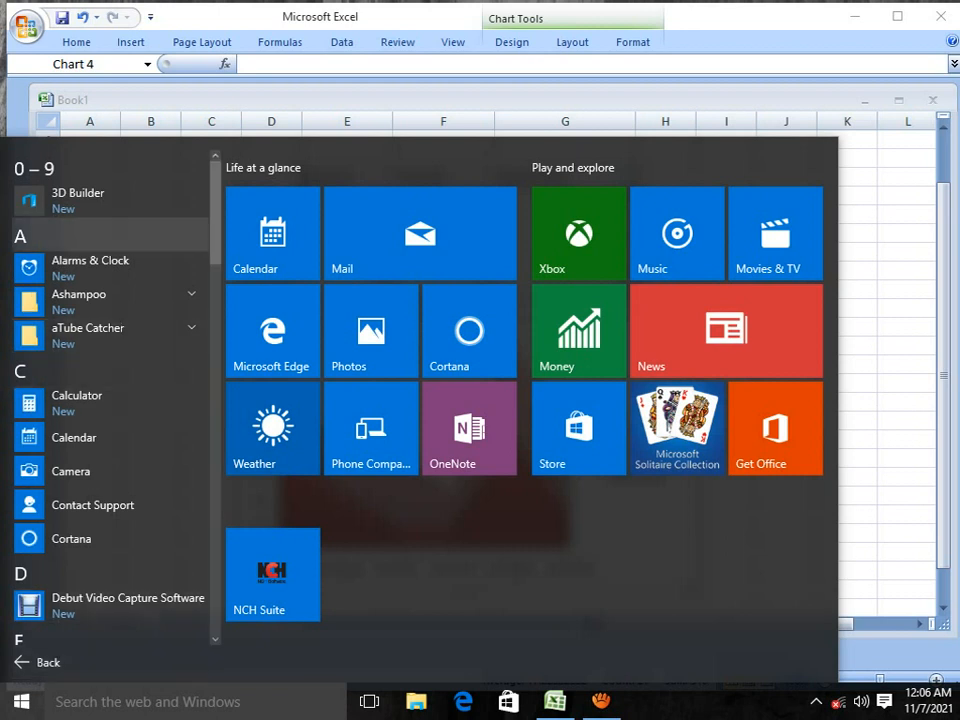
scroll(110, 438, "down", 6)
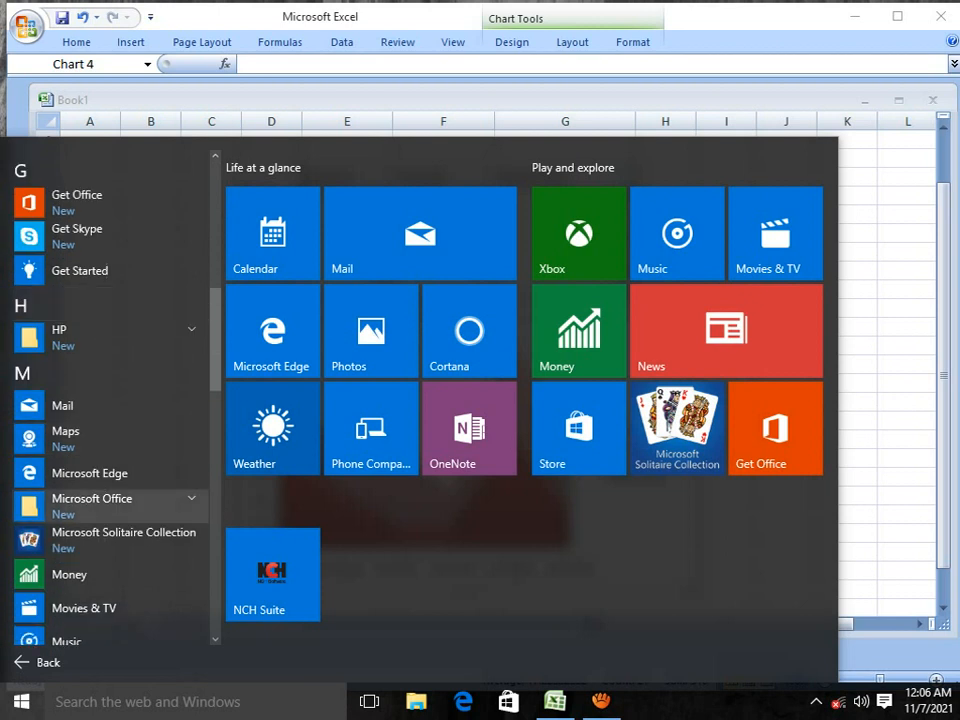
left_click(100, 505)
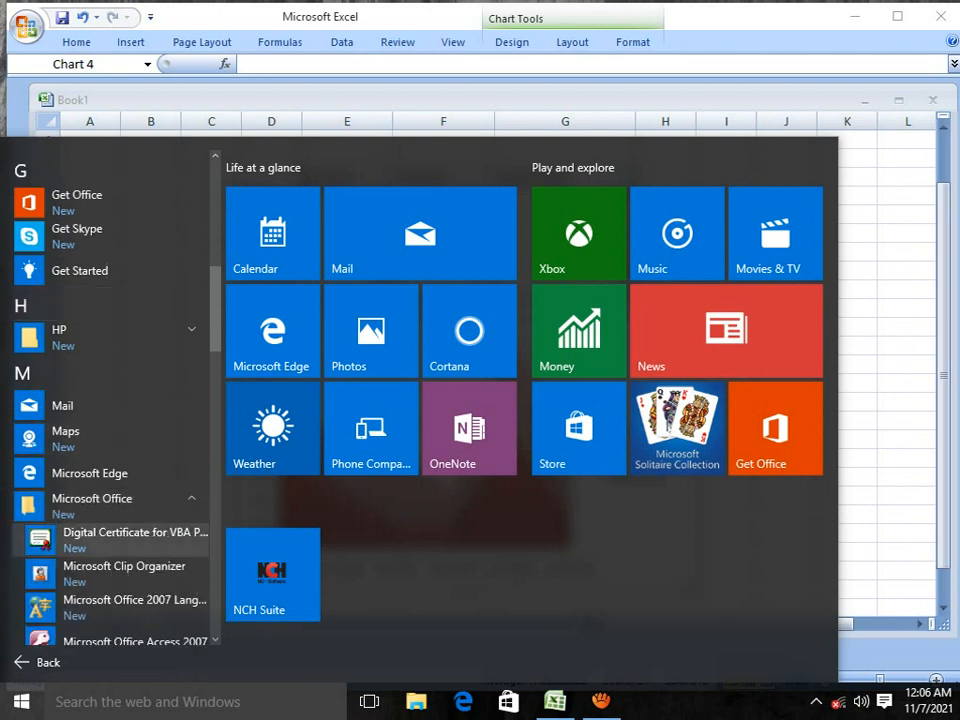
scroll(110, 600, "down", 2)
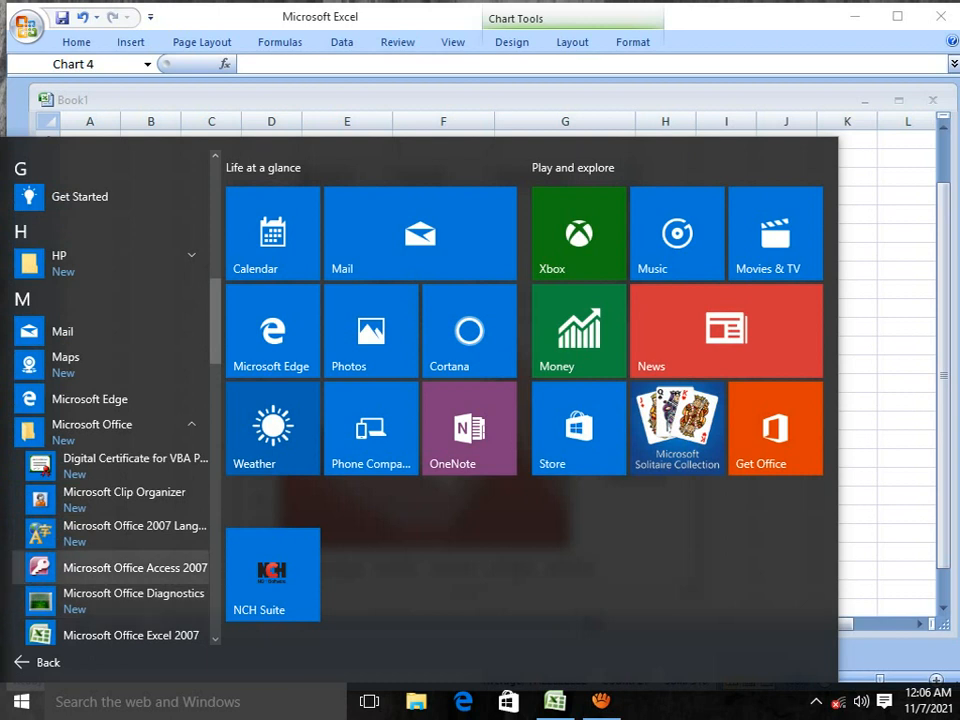
scroll(110, 567, "down", 2)
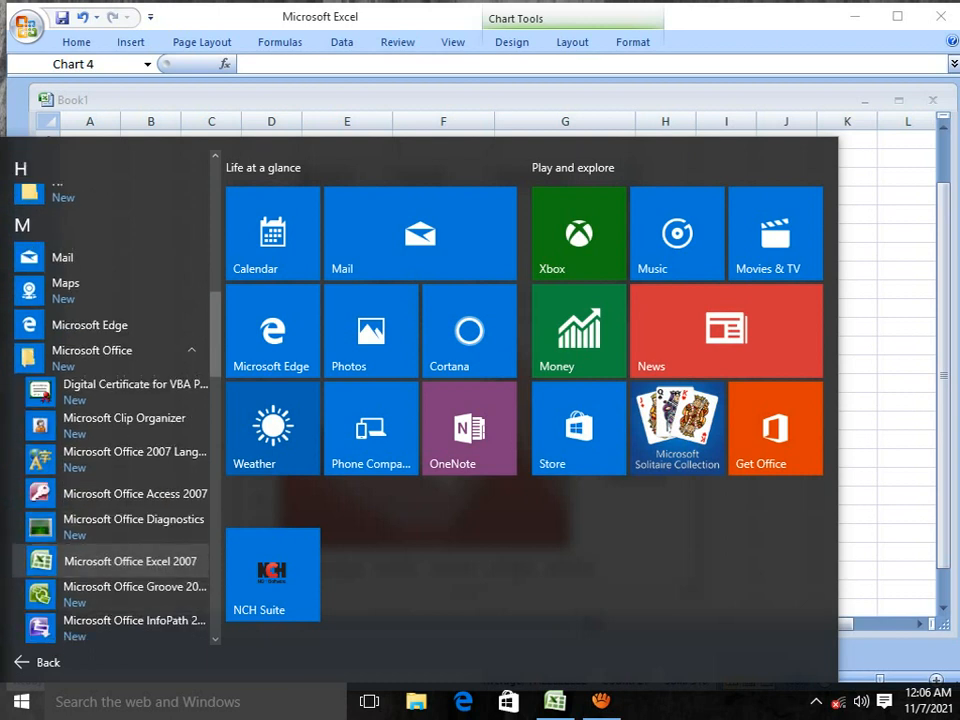
left_click(160, 562)
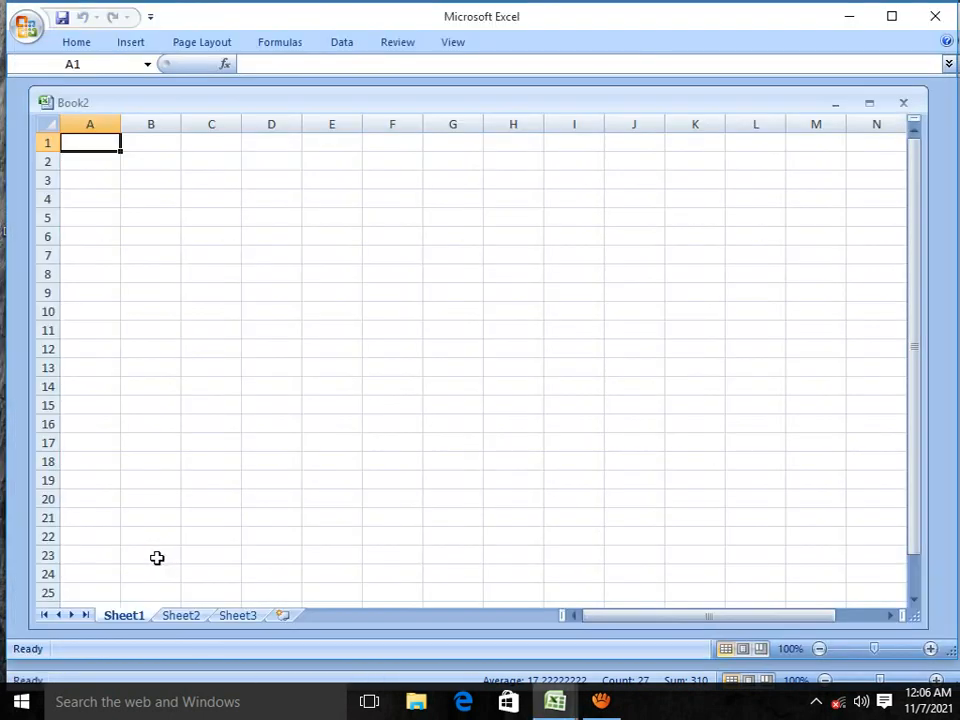
left_click(178, 616)
left_click(246, 617)
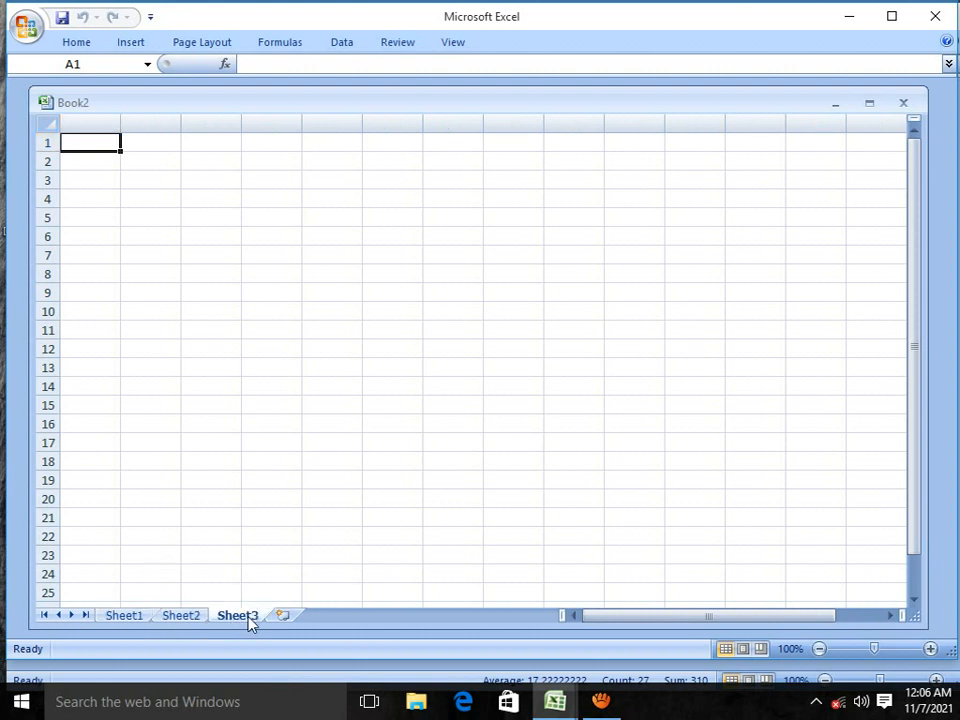
left_click(182, 619)
left_click(135, 617)
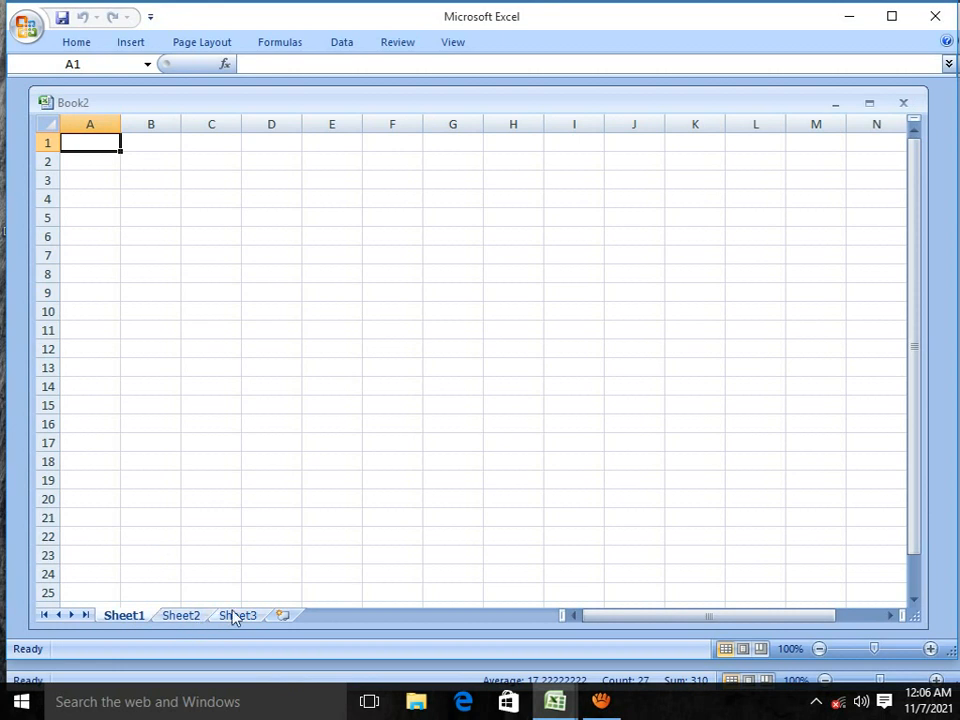
left_click(244, 616)
left_click(140, 615)
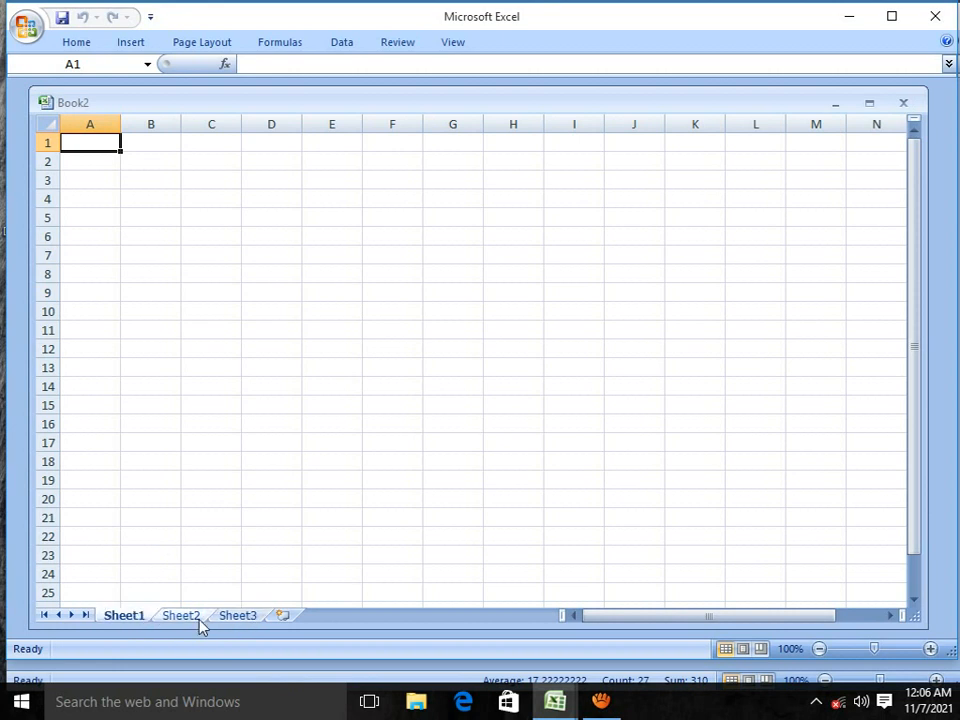
Step: Rename the Sheet3 worksheet as "line graph"
left_click(244, 617)
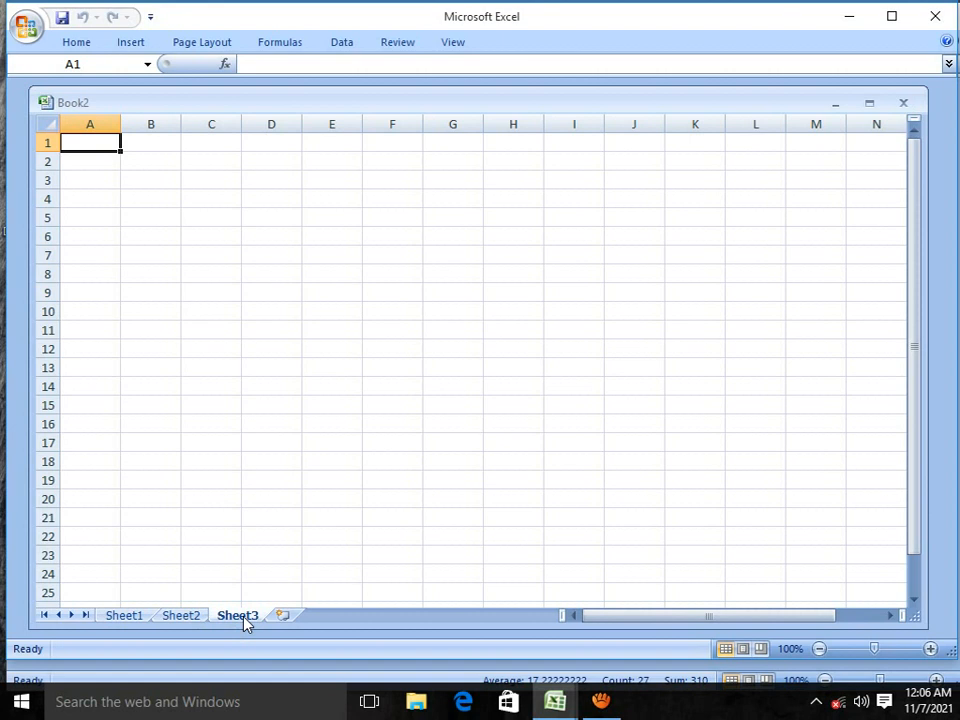
double_click(240, 616)
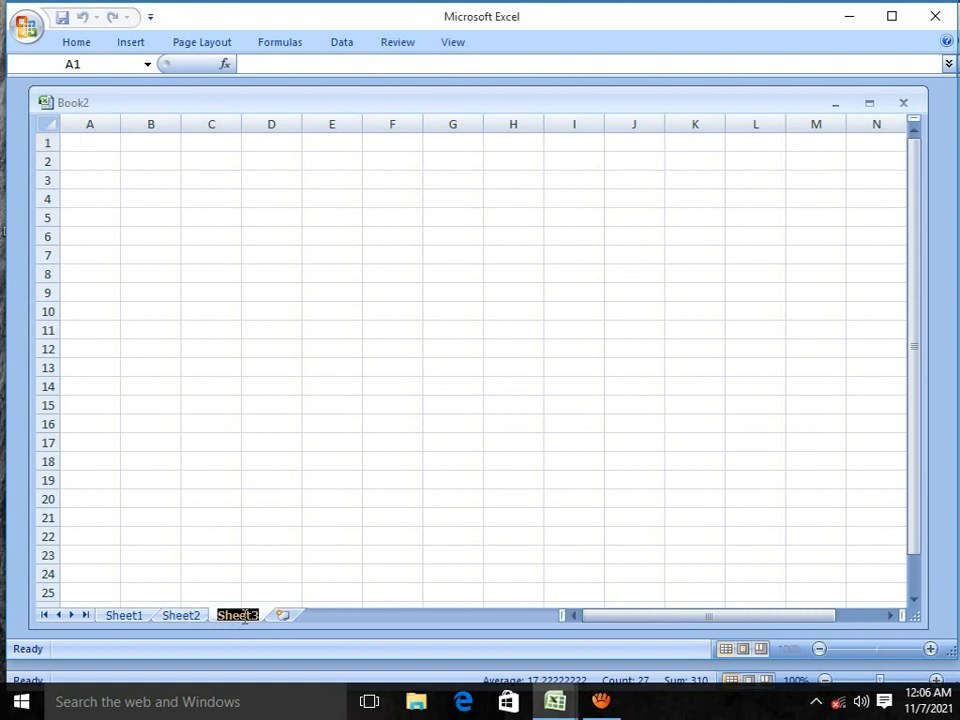
type("lin")
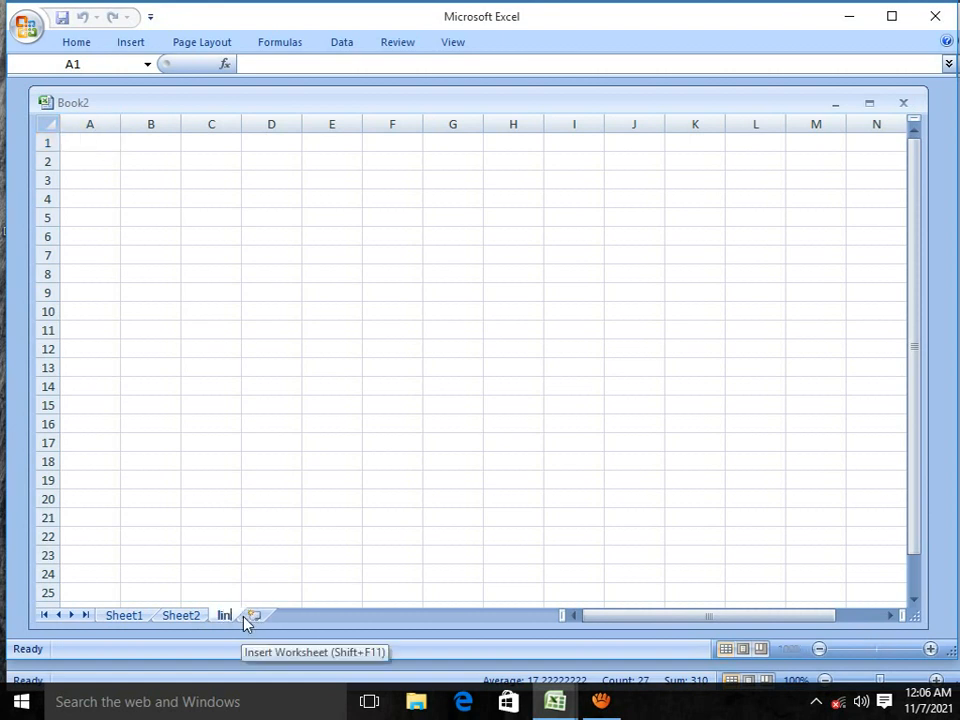
type("e")
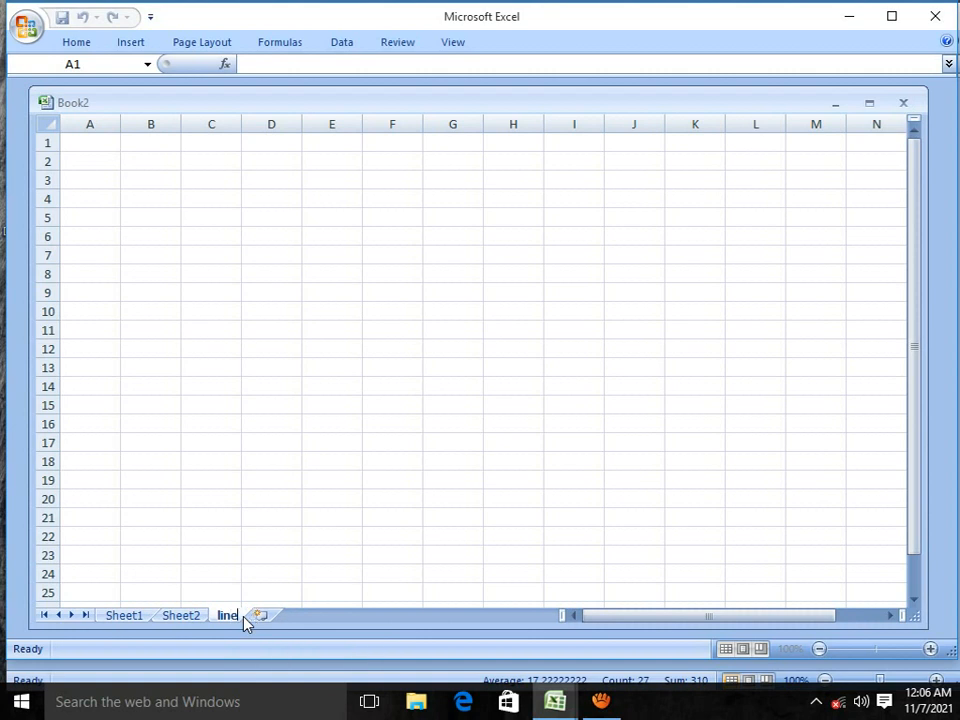
key("Return")
type("gra")
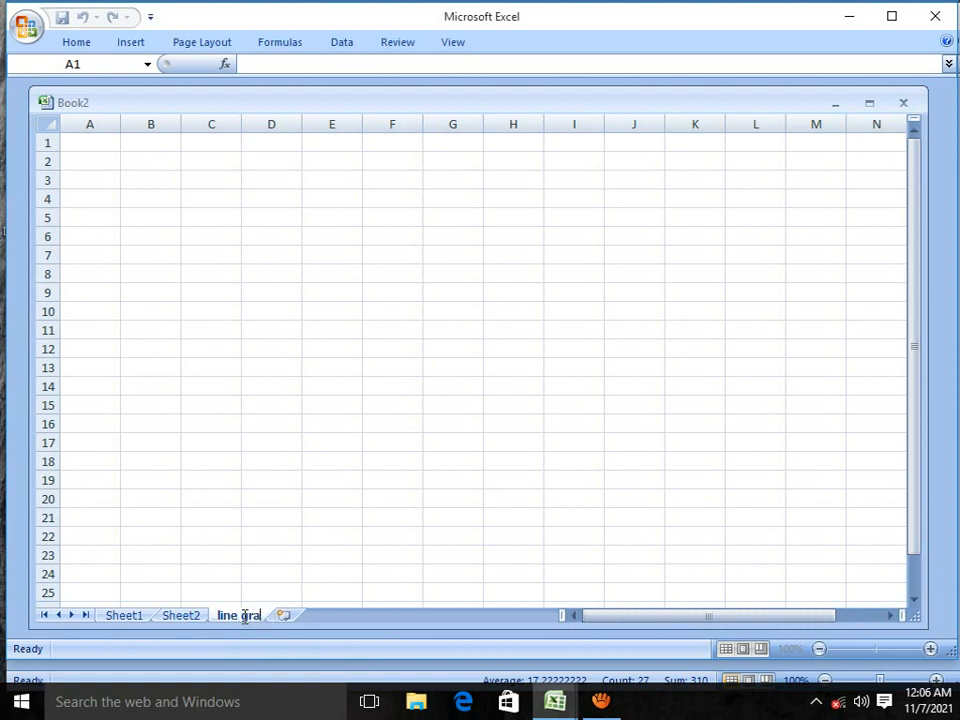
type("ph")
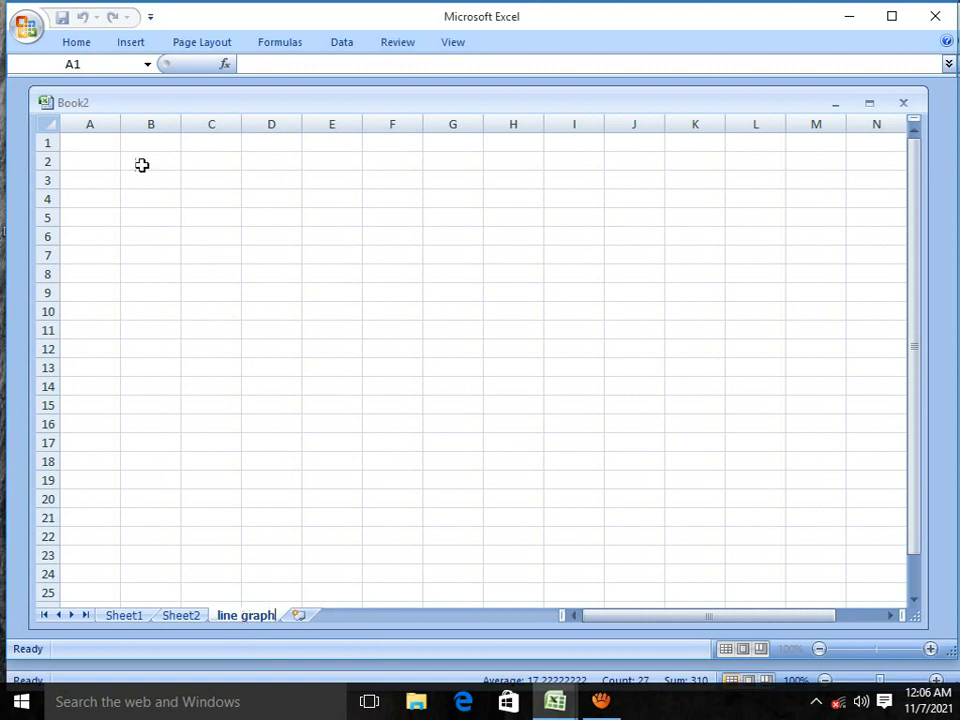
Step: Enter the heading "drinks" in cell C6 of the line graph sheet
left_click(205, 230)
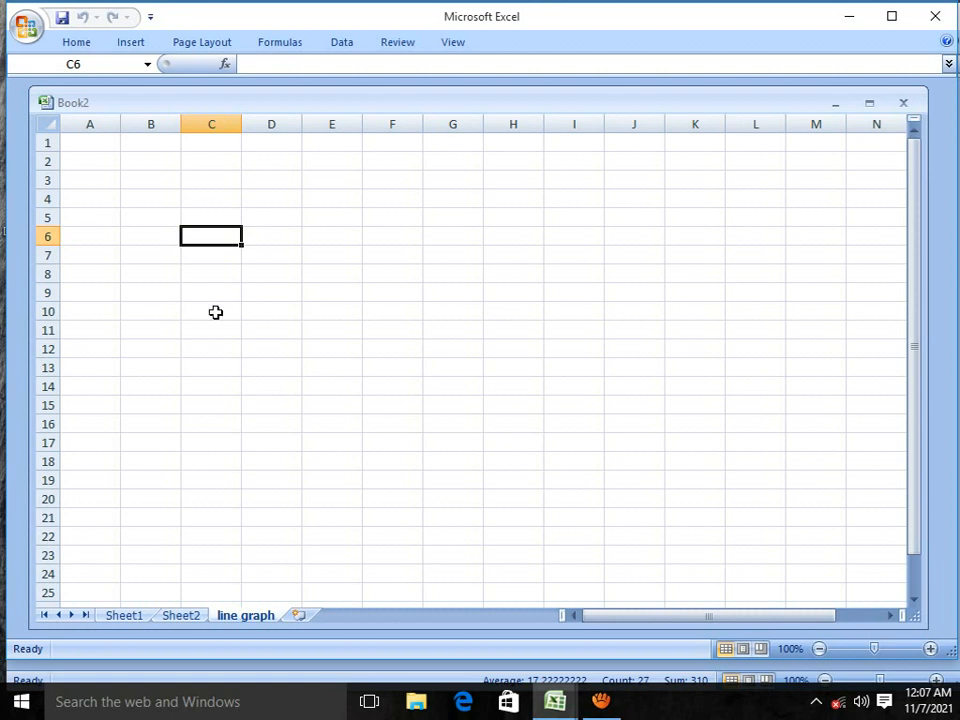
type("d")
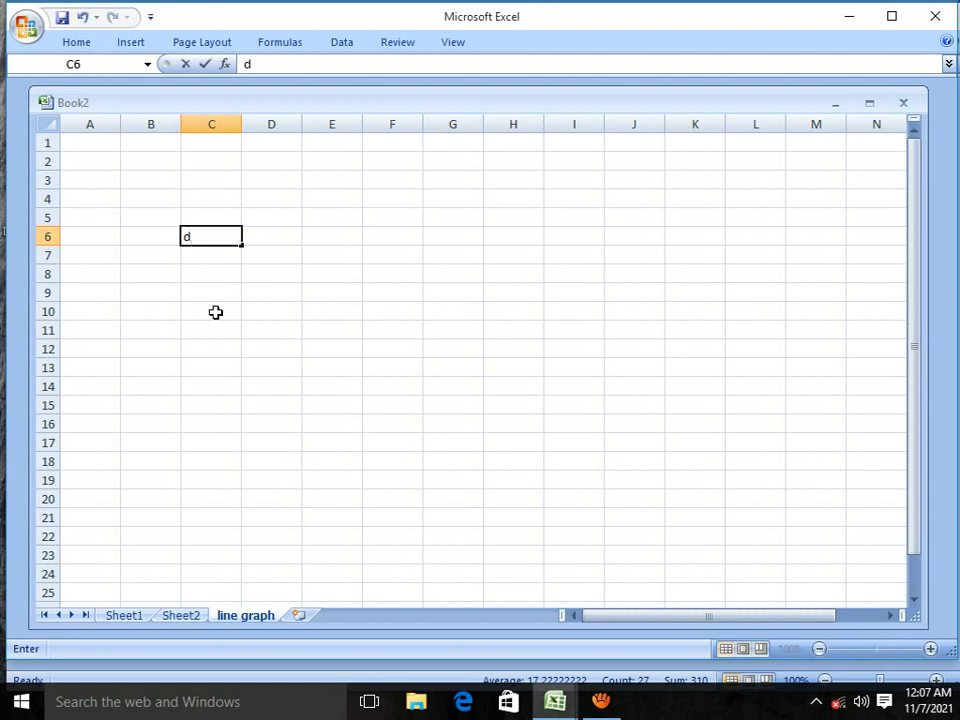
type("rinks")
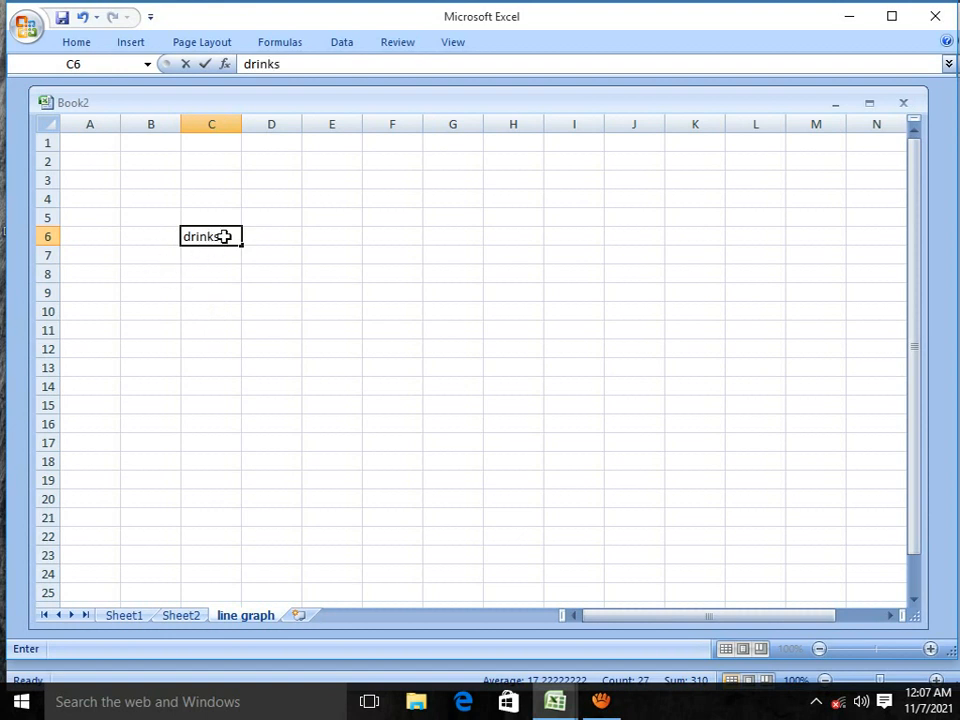
left_click_drag(236, 236, 50, 238)
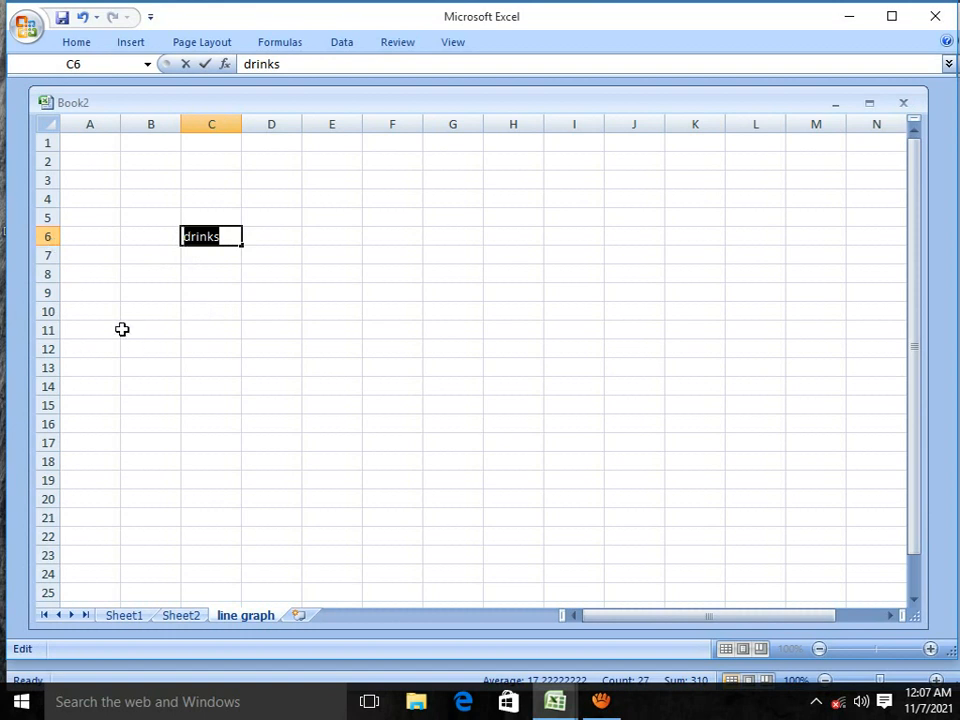
left_click(142, 270)
left_click(135, 255)
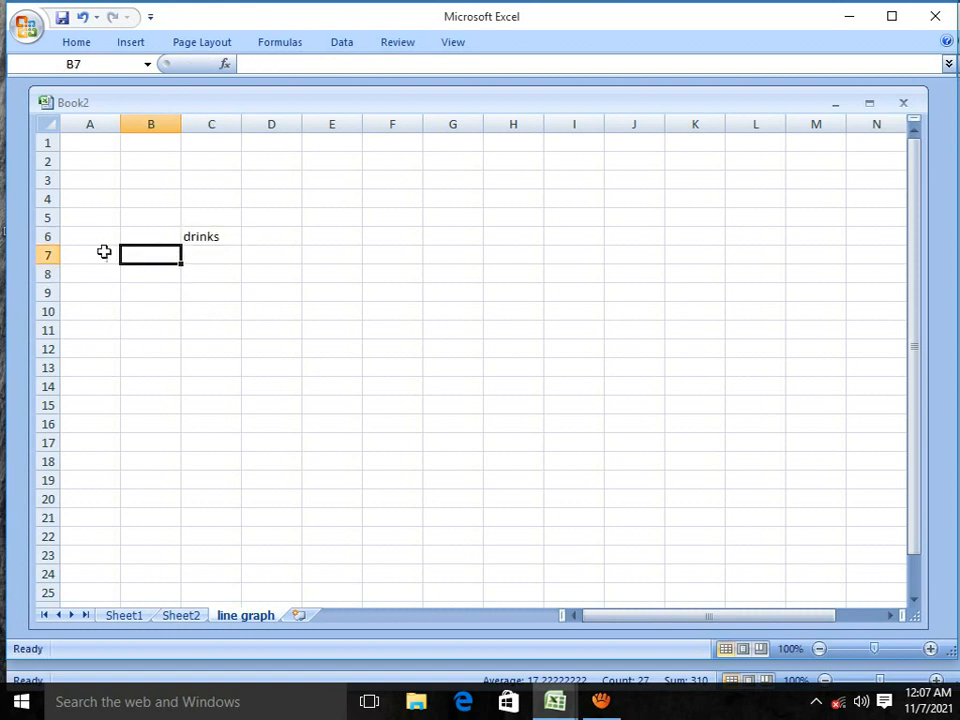
left_click(114, 257)
left_click(148, 254)
left_click(145, 273)
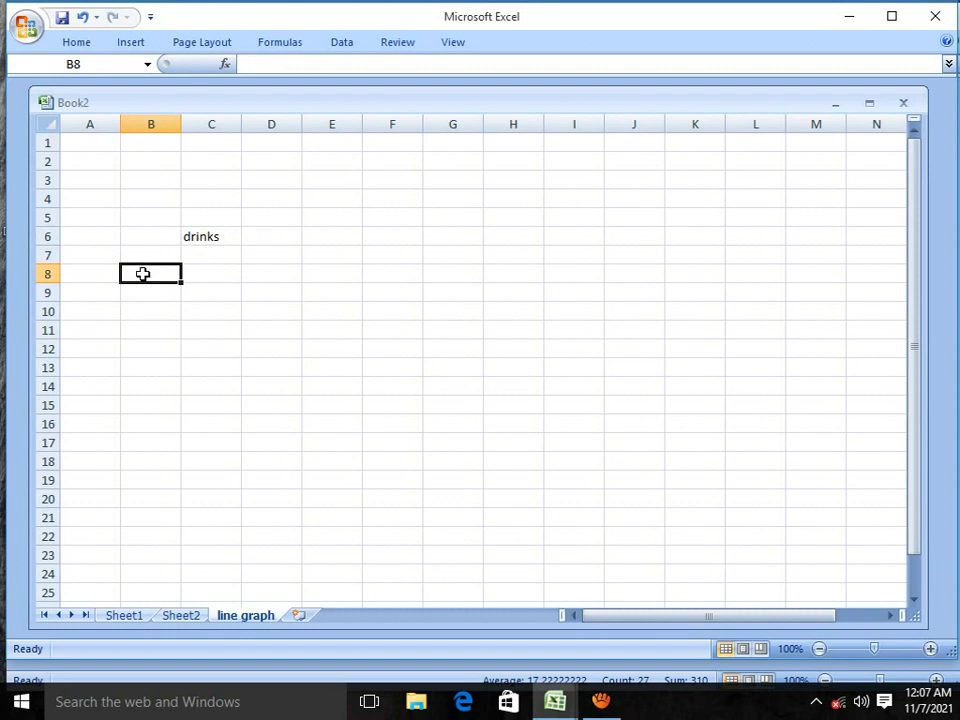
left_click(141, 258)
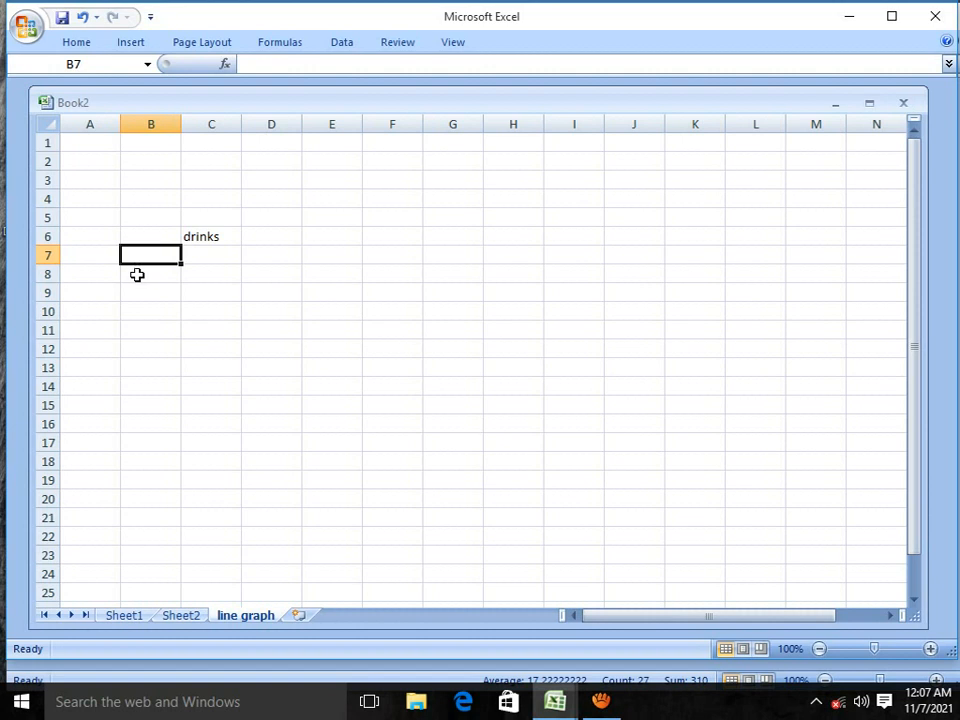
Step: Enter "coffee" in cell B8 and "cocoa drink" in cell B9 as row labels
left_click(137, 274)
type("co")
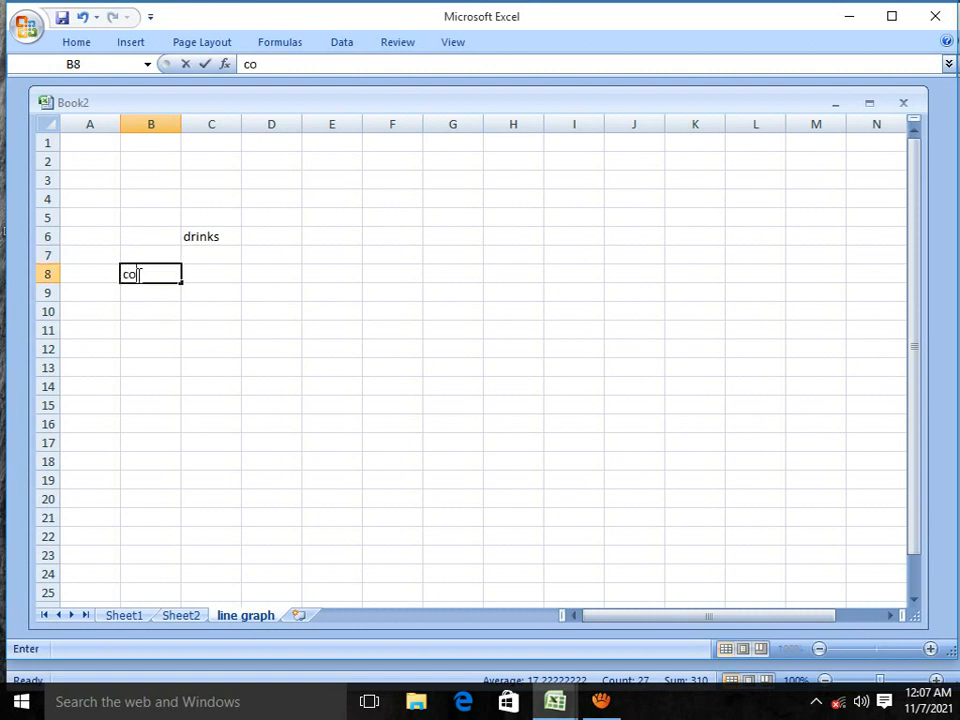
type("ffee")
left_click(131, 293)
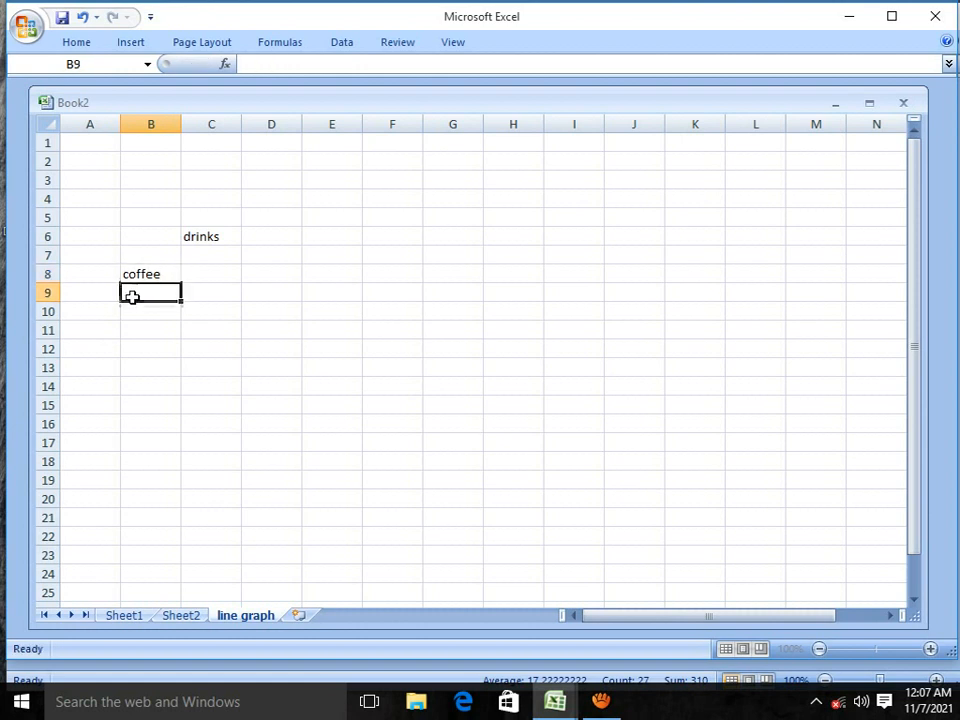
type("co")
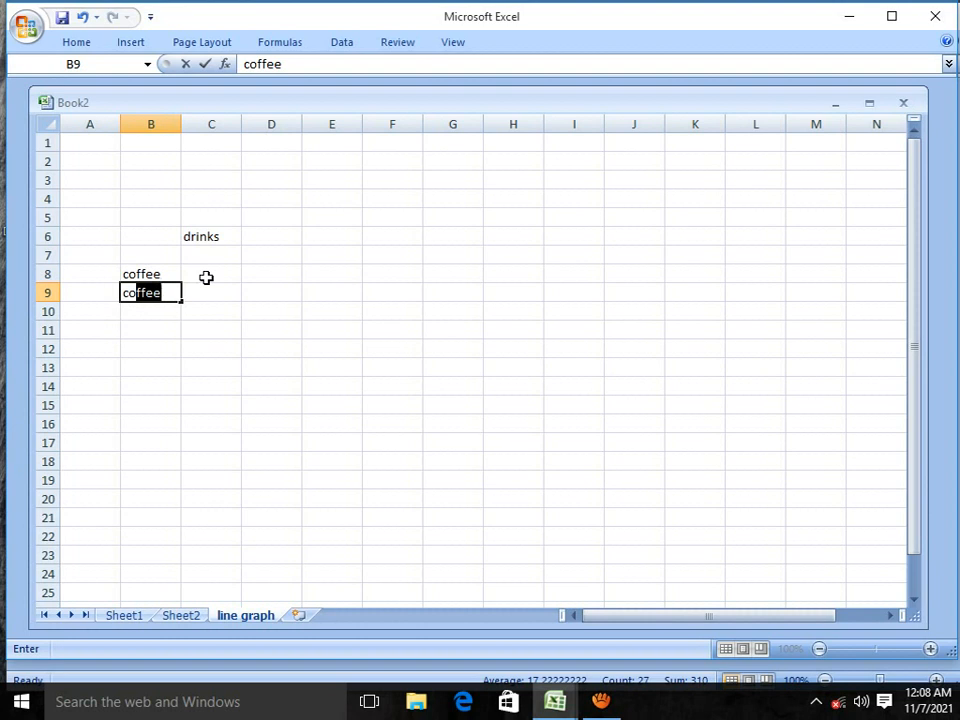
type("c")
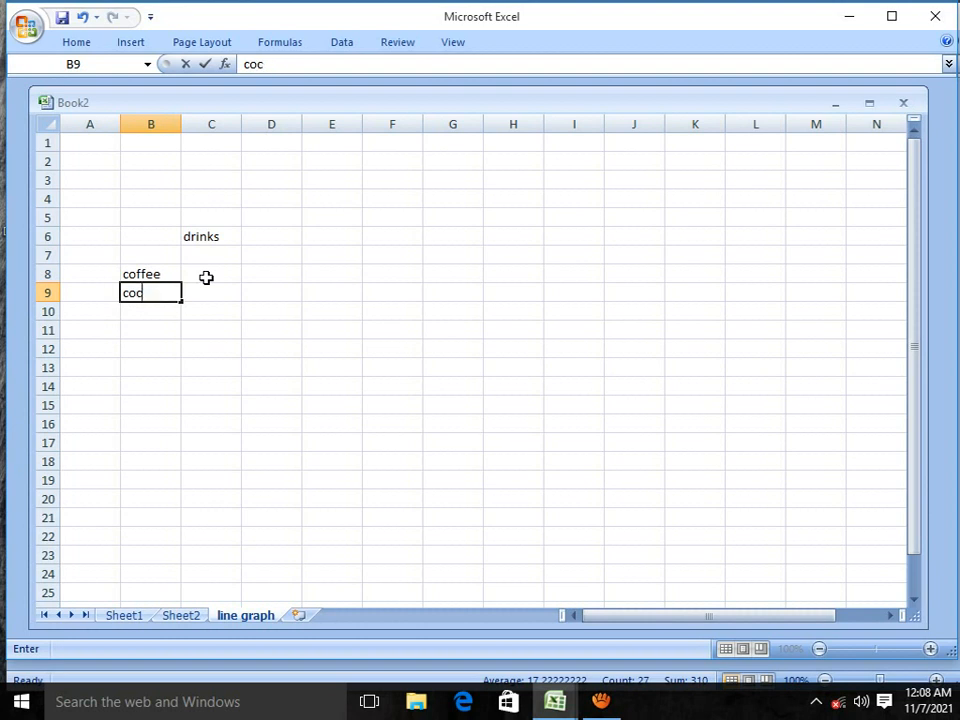
type("oa drink")
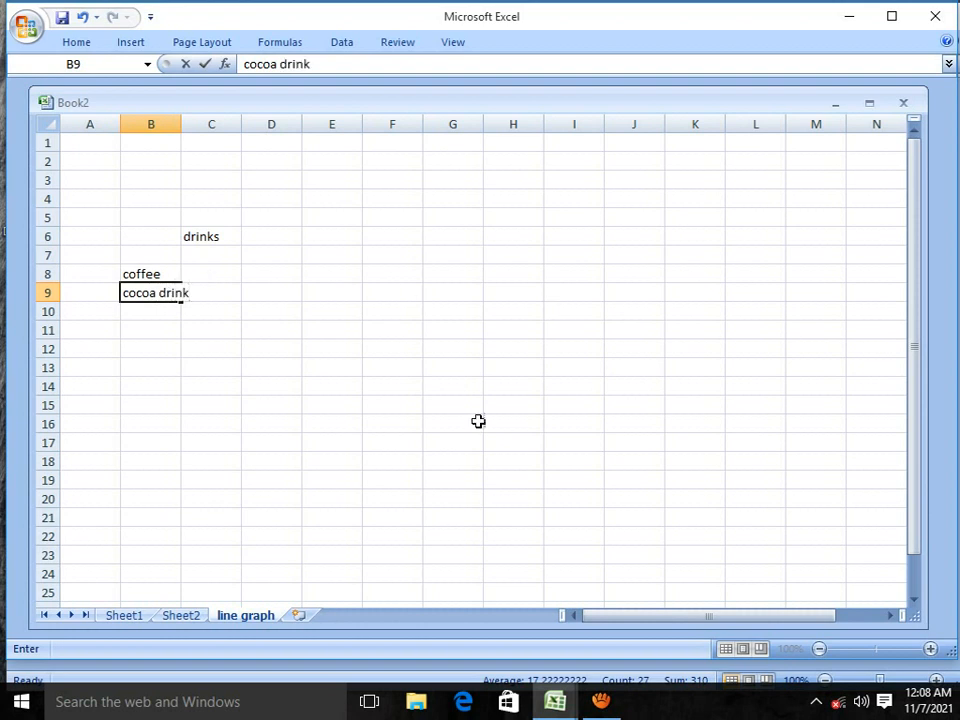
Step: Continue the row labels with "passion" in cell B10 and "juices" in cell B11
left_click(124, 318)
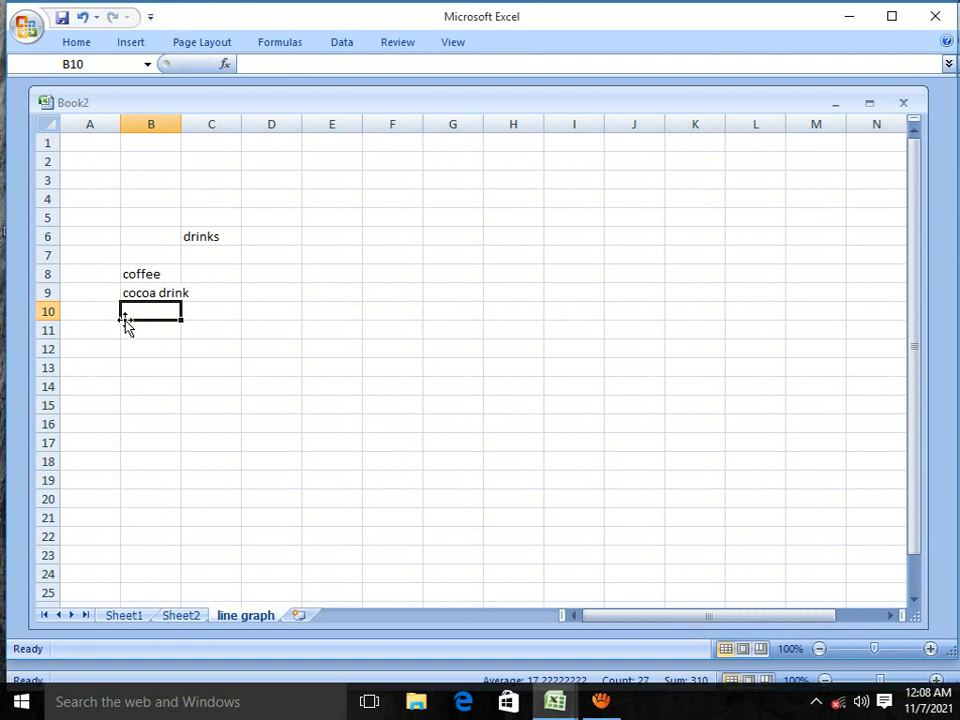
type("pas")
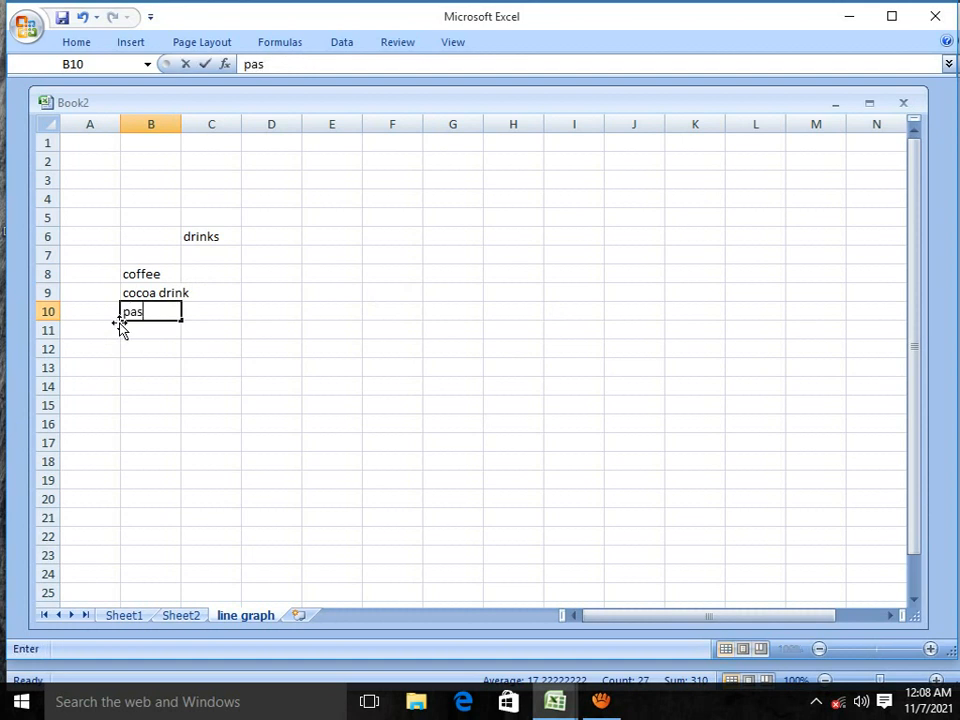
type("sion")
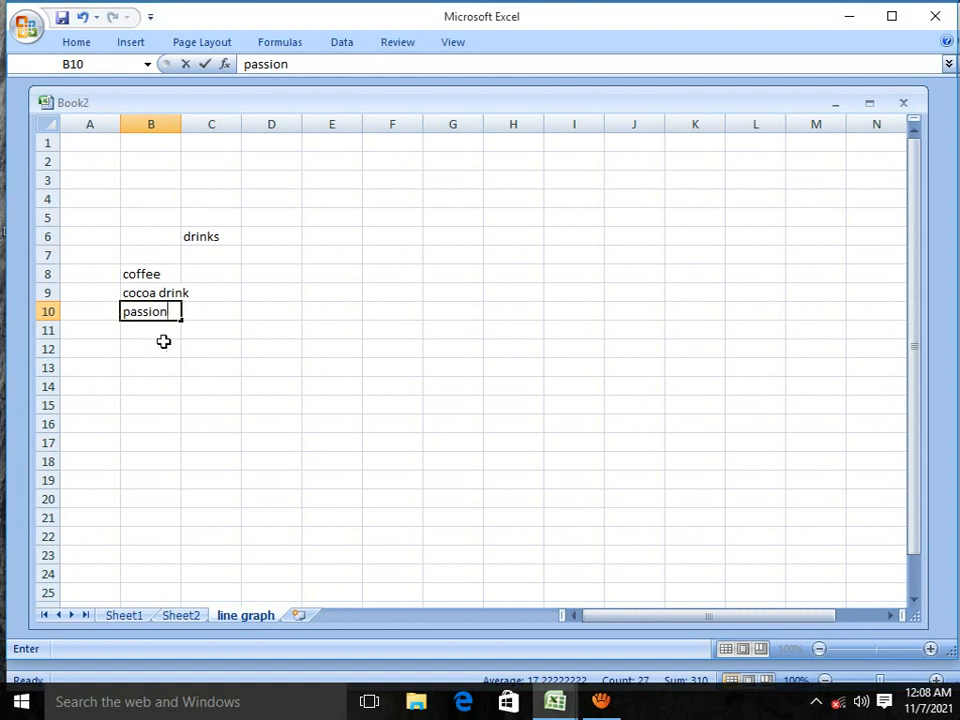
left_click(152, 330)
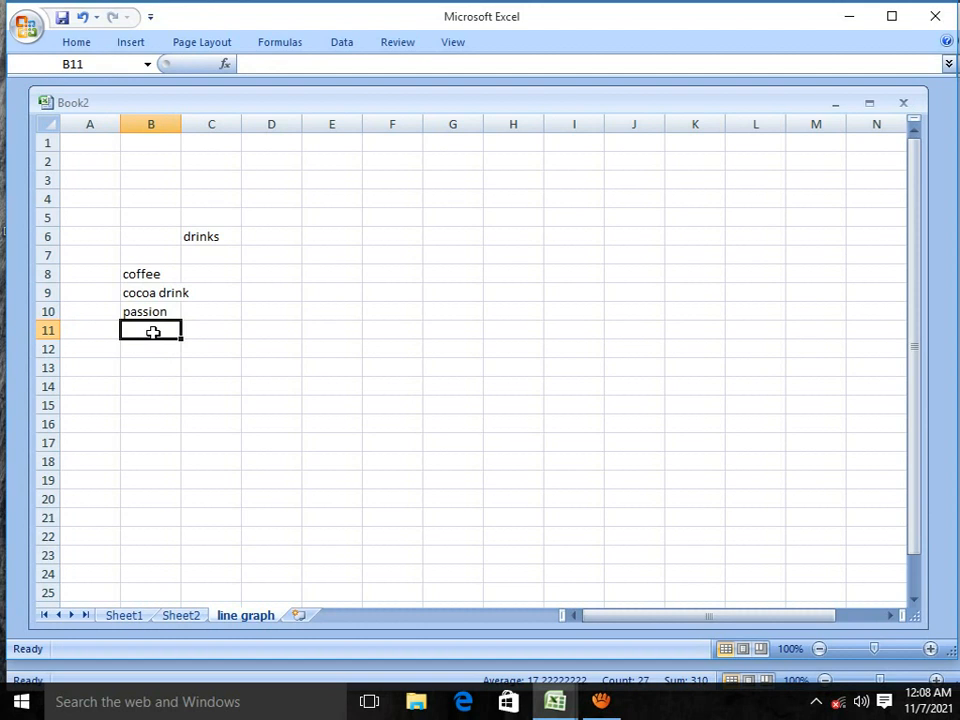
type("juic")
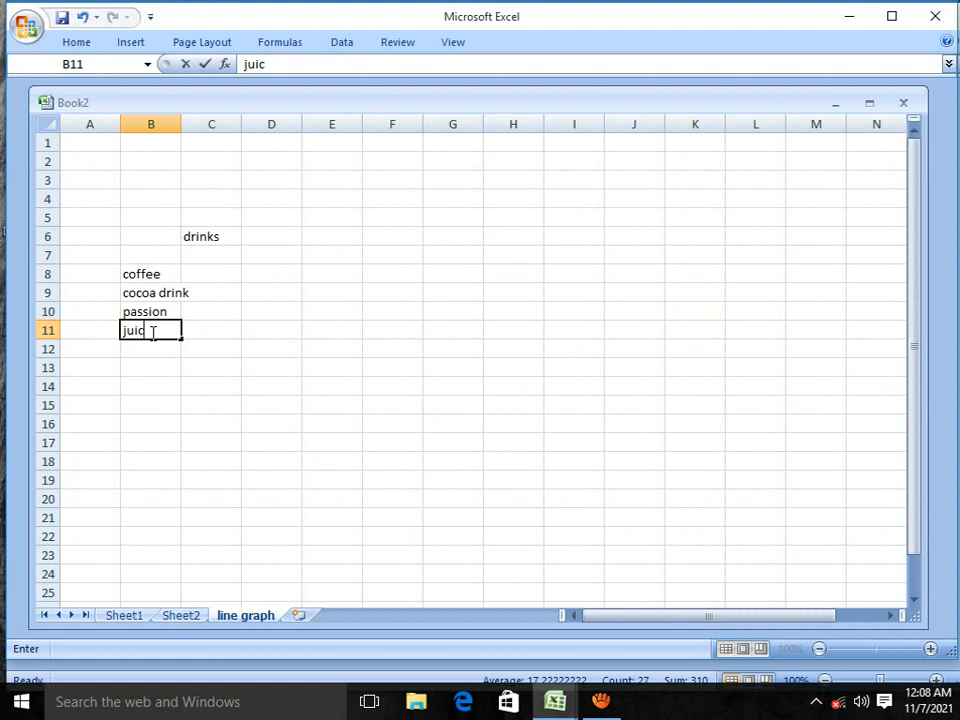
type("es")
left_click(135, 351)
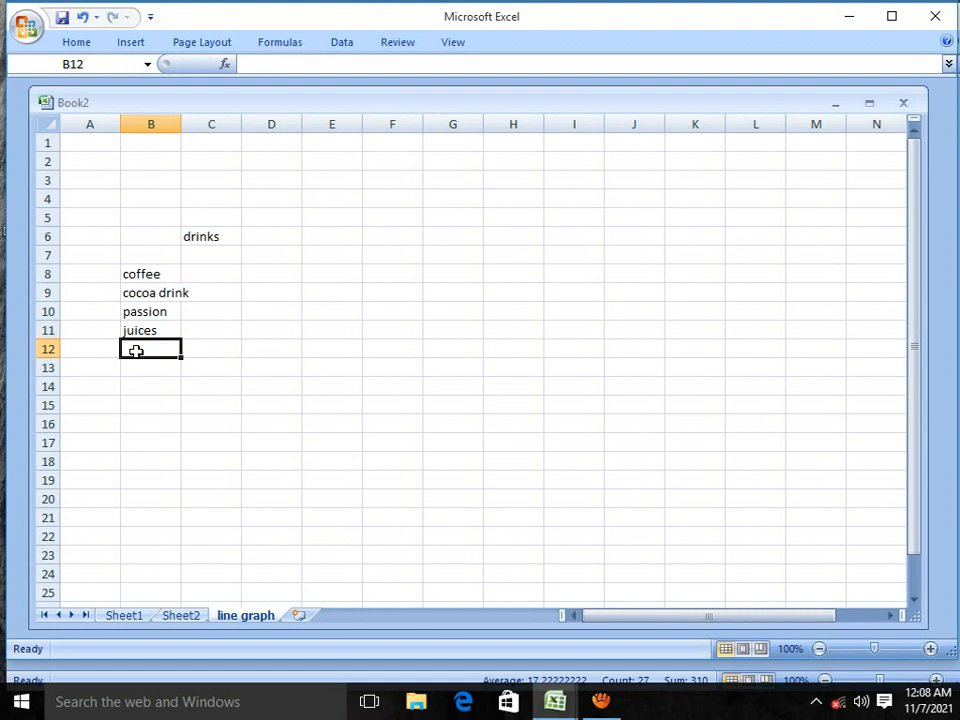
Step: Enter the row label "mangoes" in cell B12 and the month heading "jan" in cell C7
type("m")
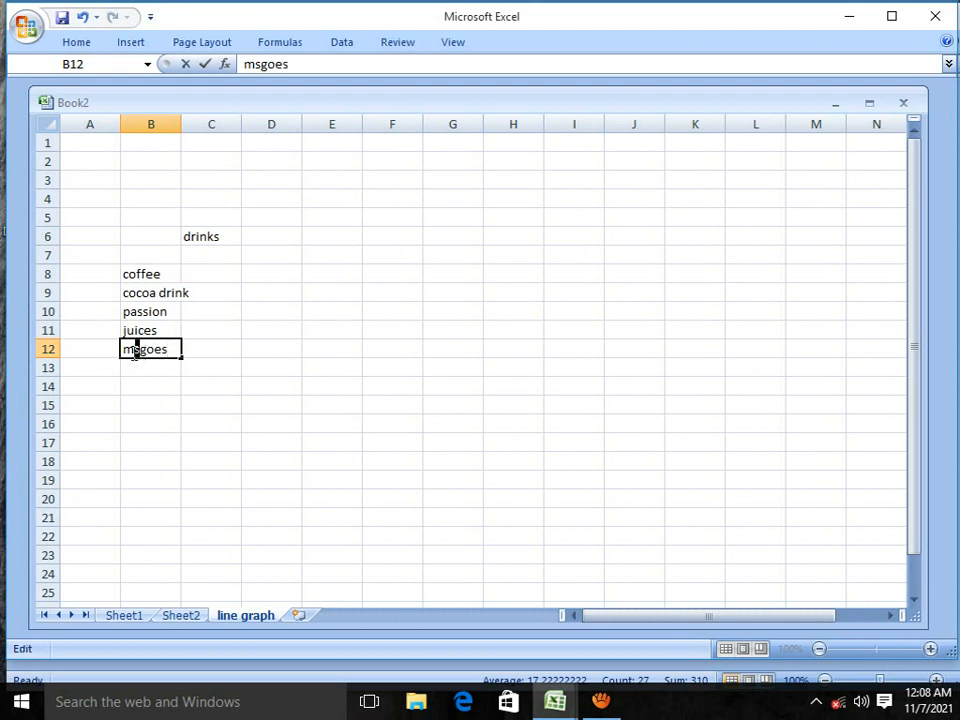
type("an")
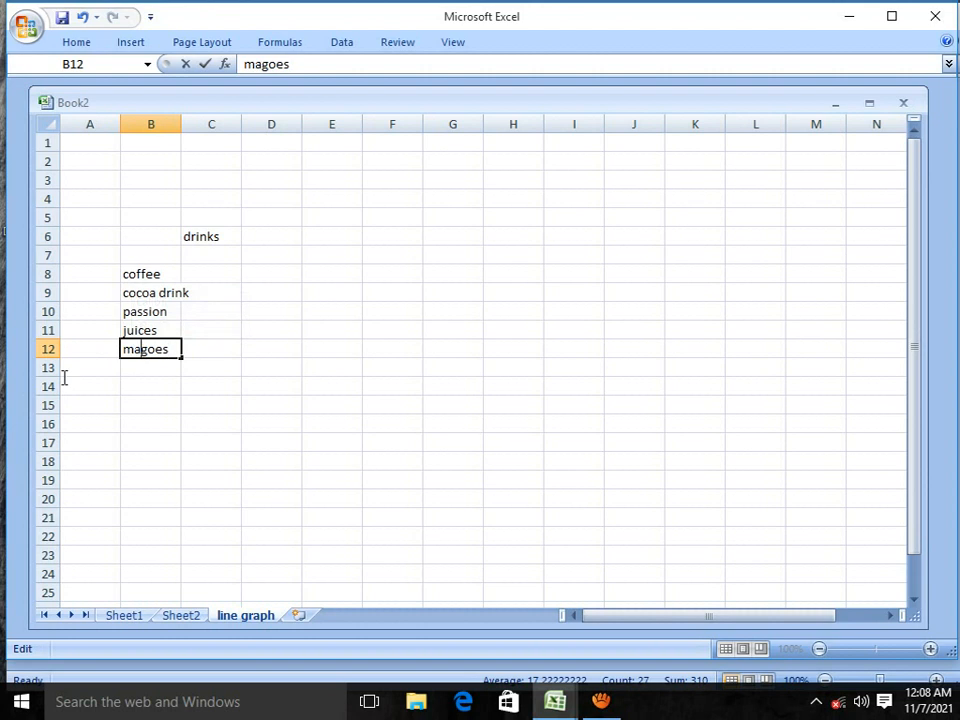
left_click(235, 254)
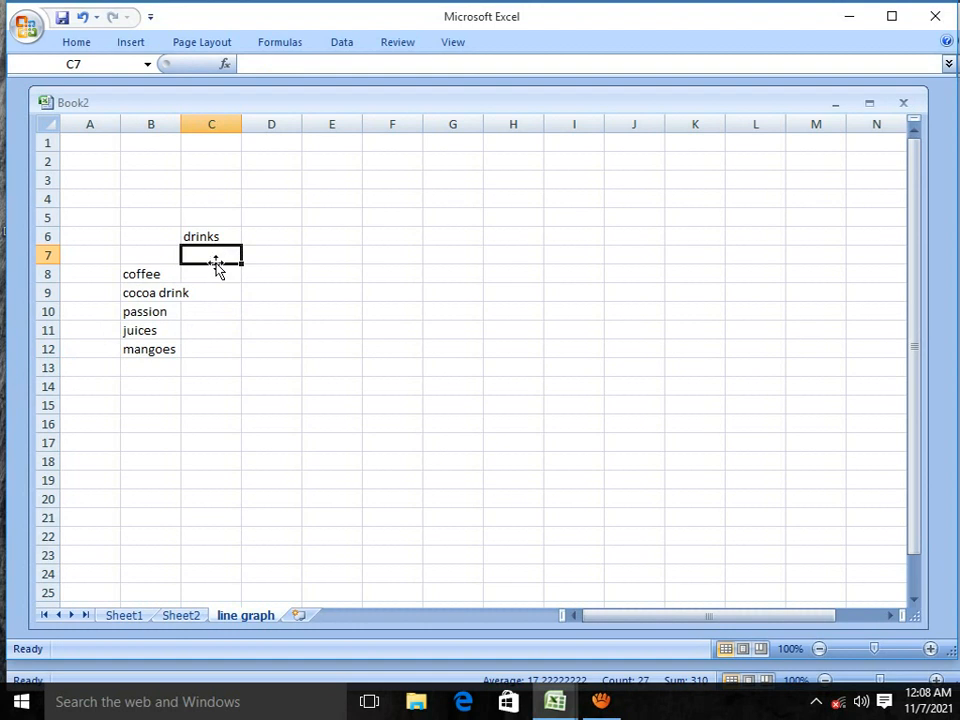
type("ja")
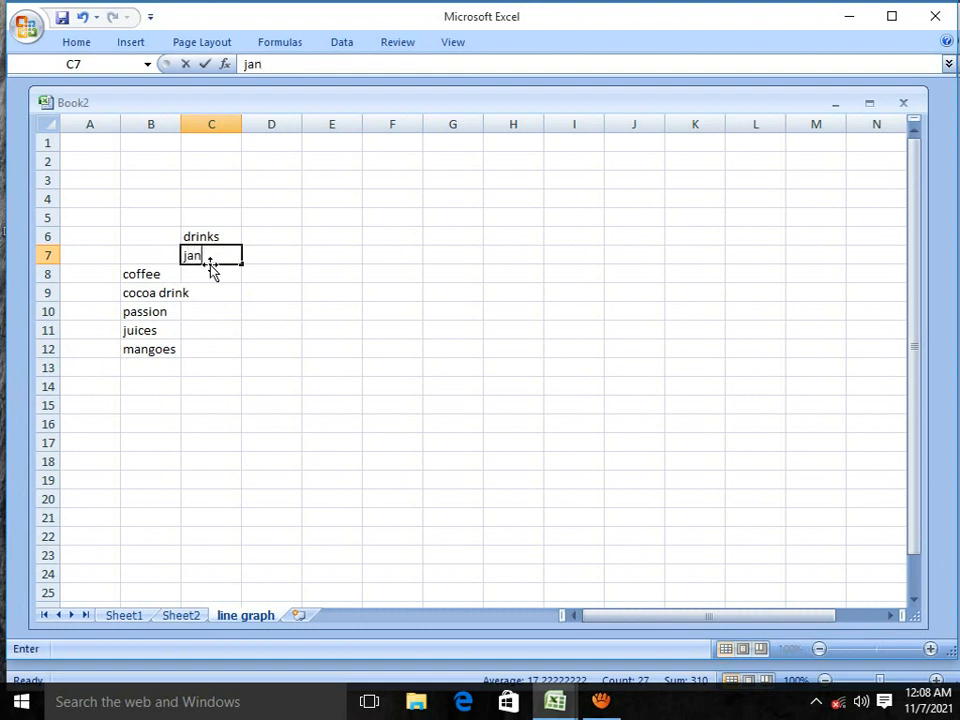
type("n")
left_click(260, 259)
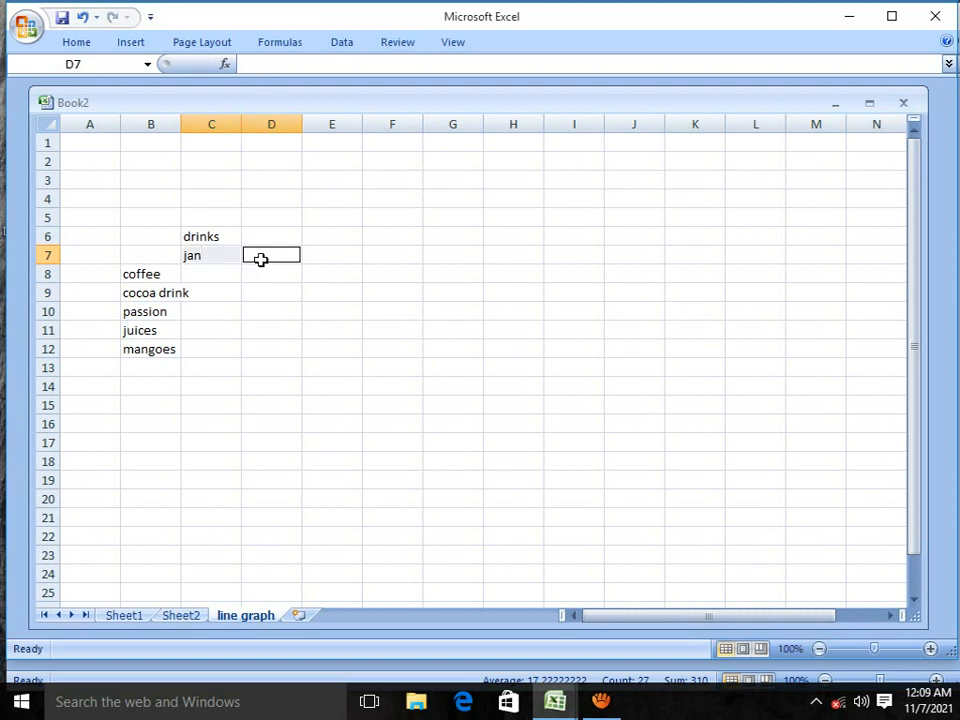
key("ctrl+f")
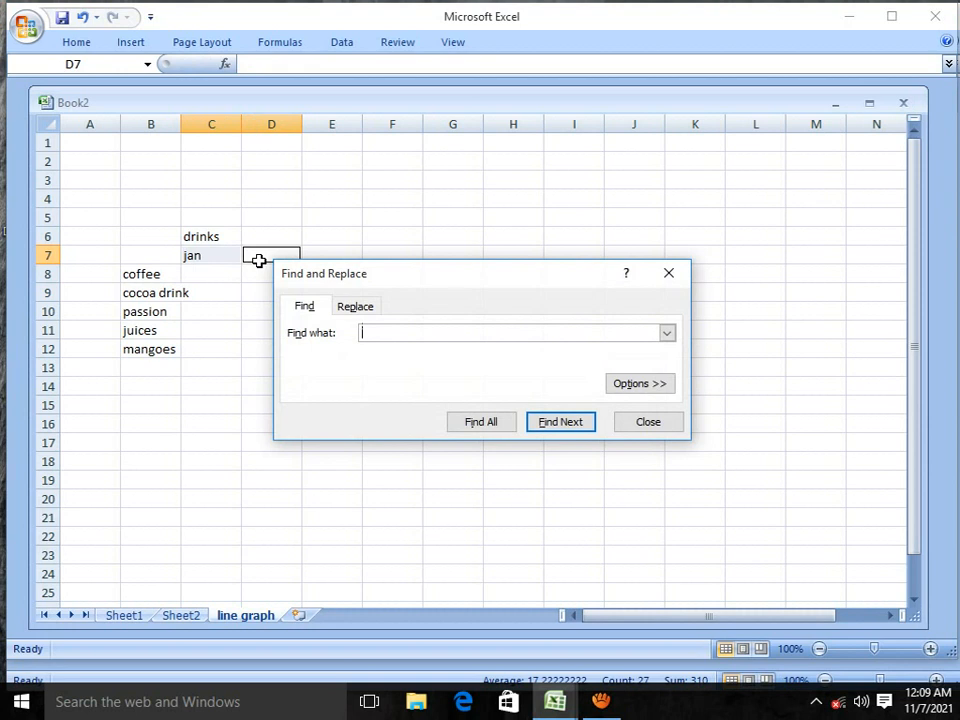
left_click(668, 274)
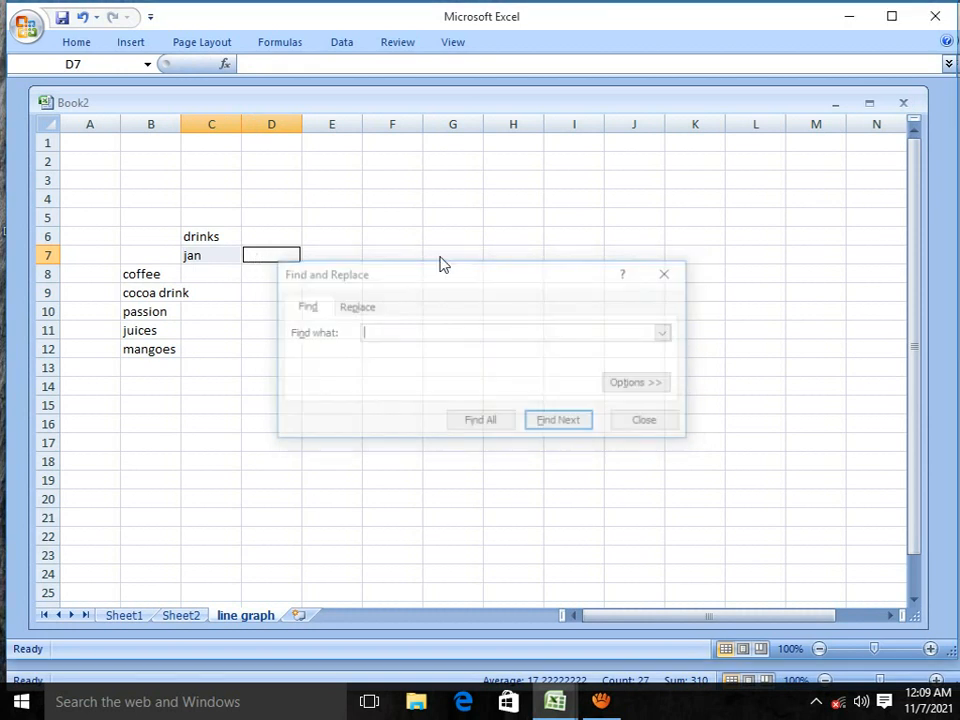
left_click(273, 266)
Step: Enter the month headings "feb" in cell D7 and "march" in cell E7
left_click(272, 256)
type("feb")
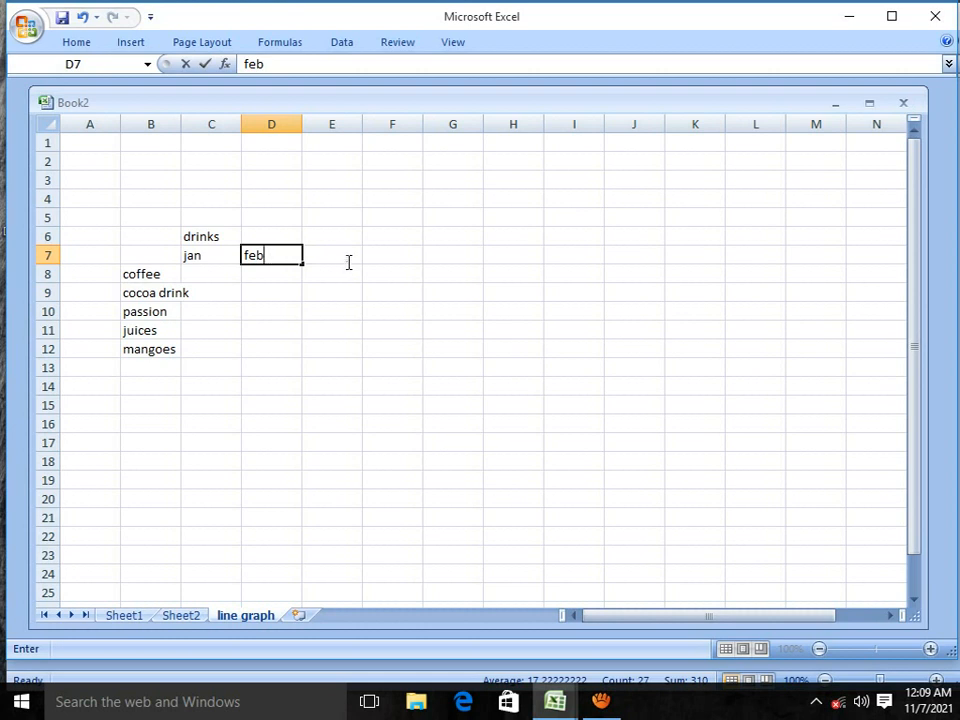
left_click(349, 262)
type("ma")
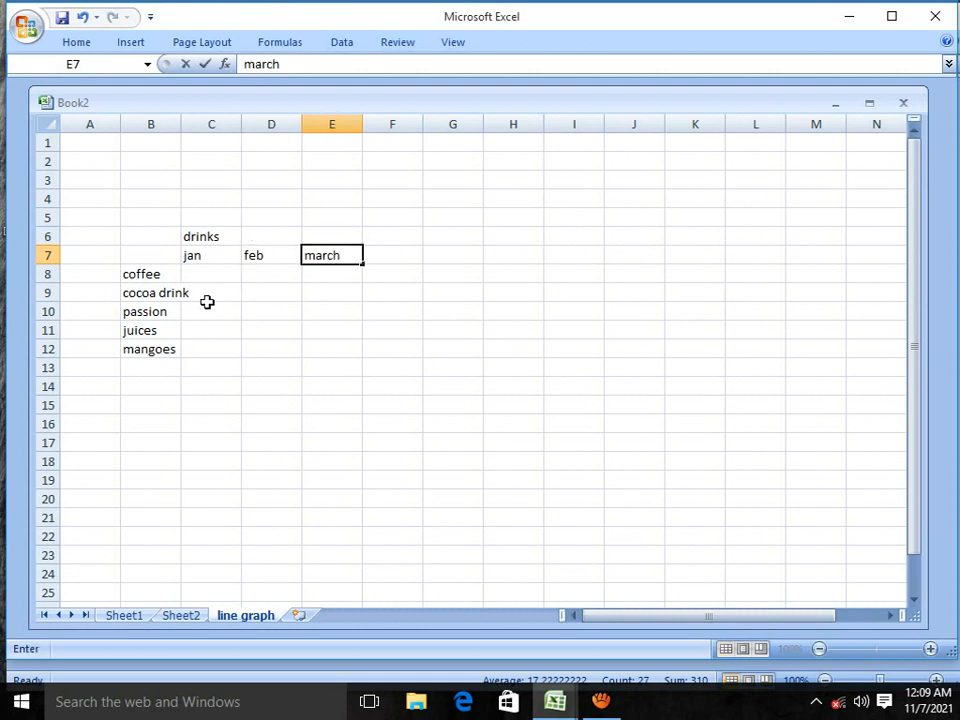
type("rch")
Step: Fill the drink labels in B8:B12 with a medium blue theme color
left_click_drag(141, 268, 128, 349)
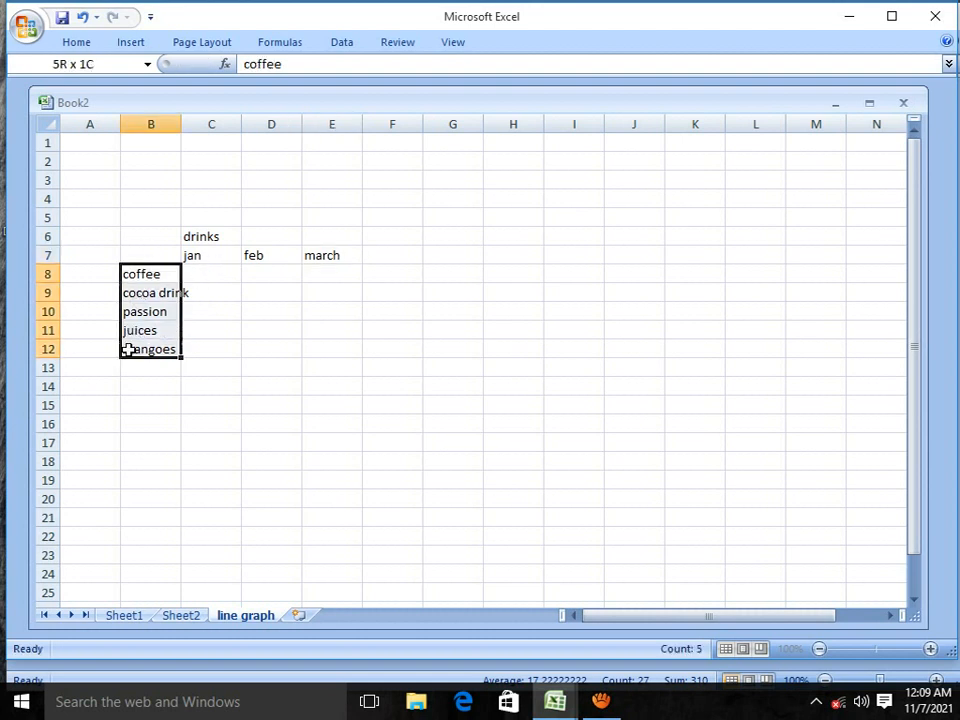
left_click(88, 42)
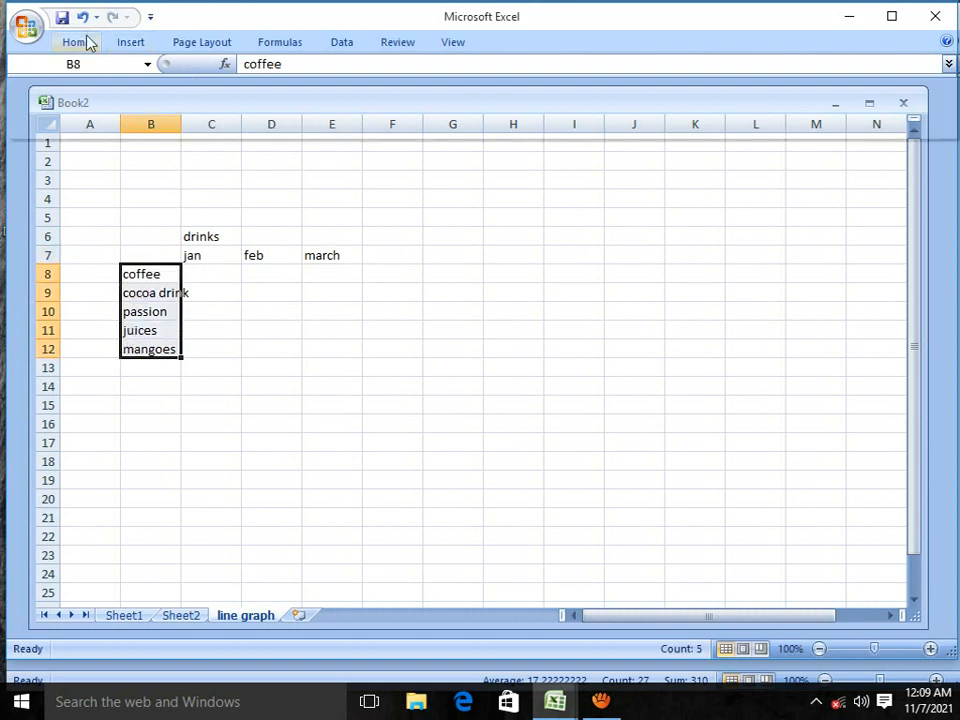
left_click(131, 43)
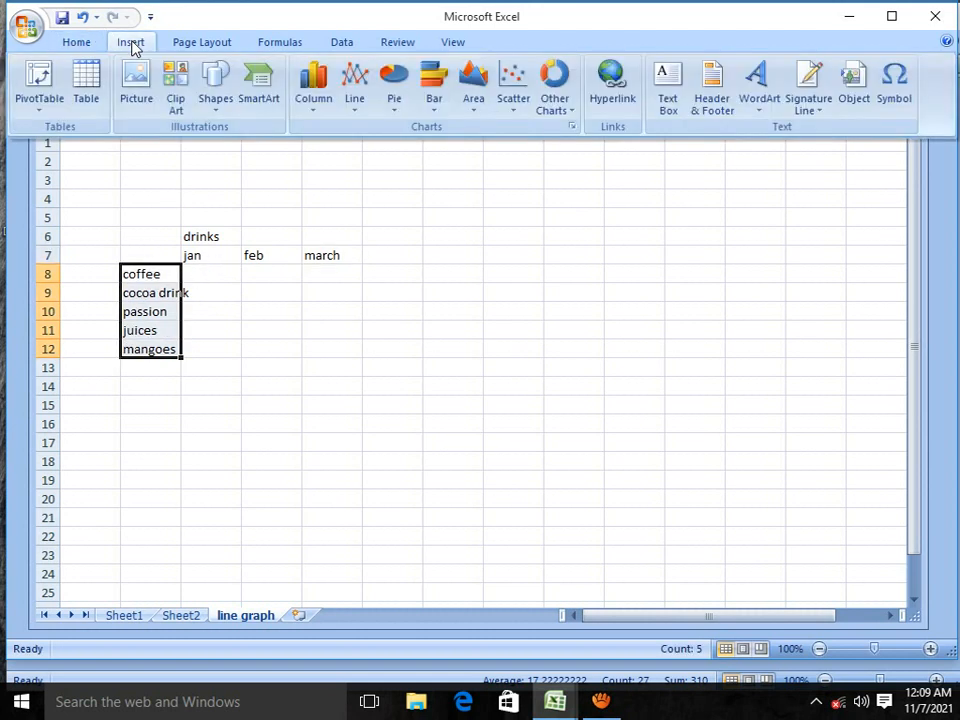
left_click(80, 43)
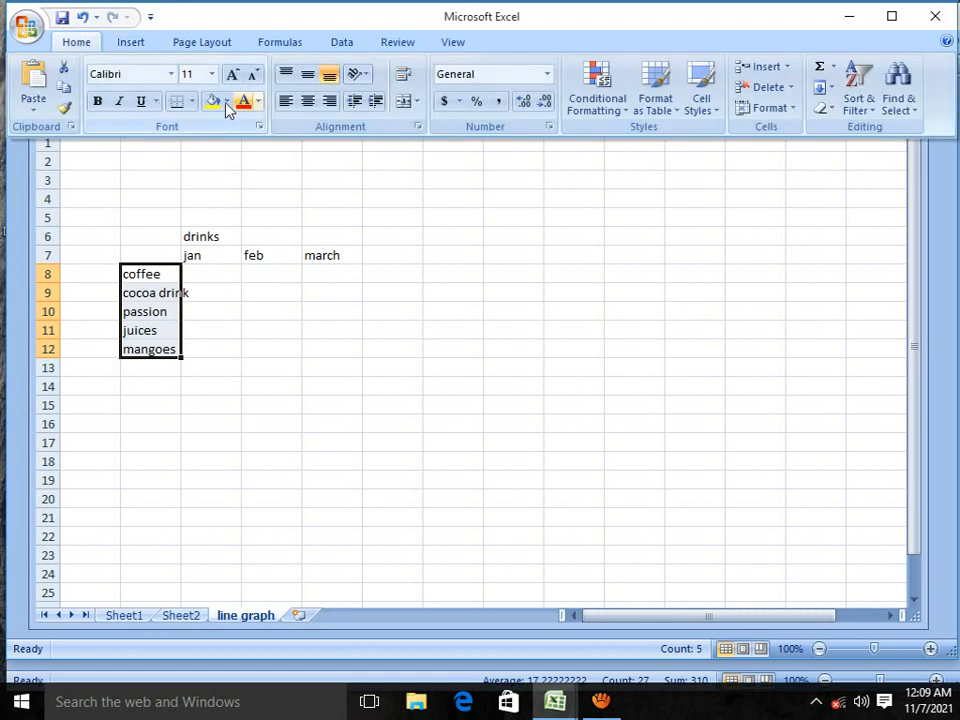
left_click(227, 102)
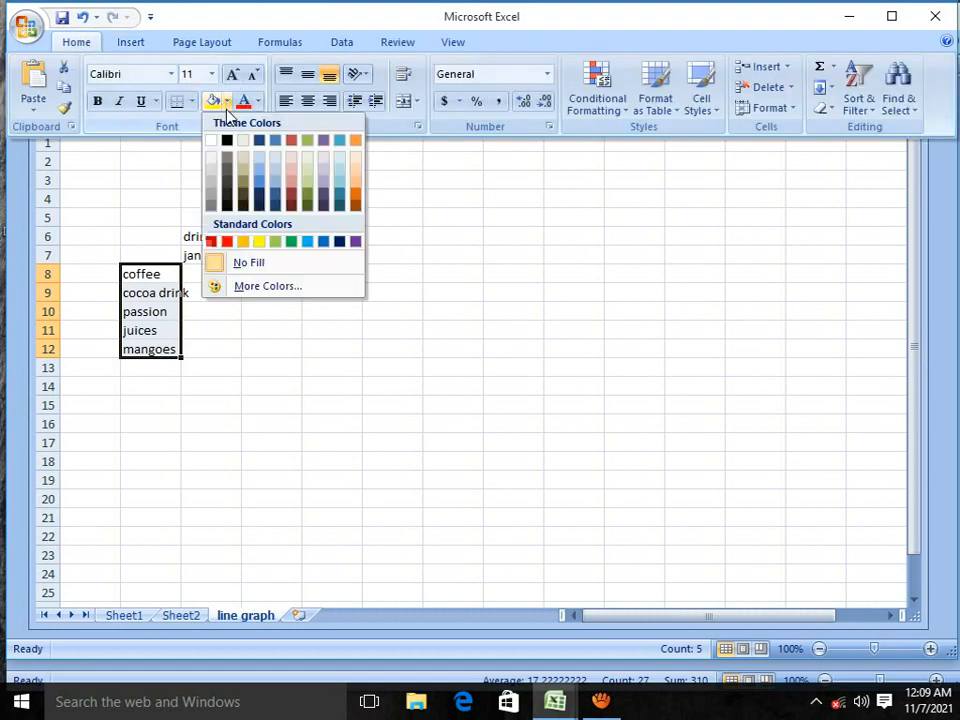
left_click(258, 186)
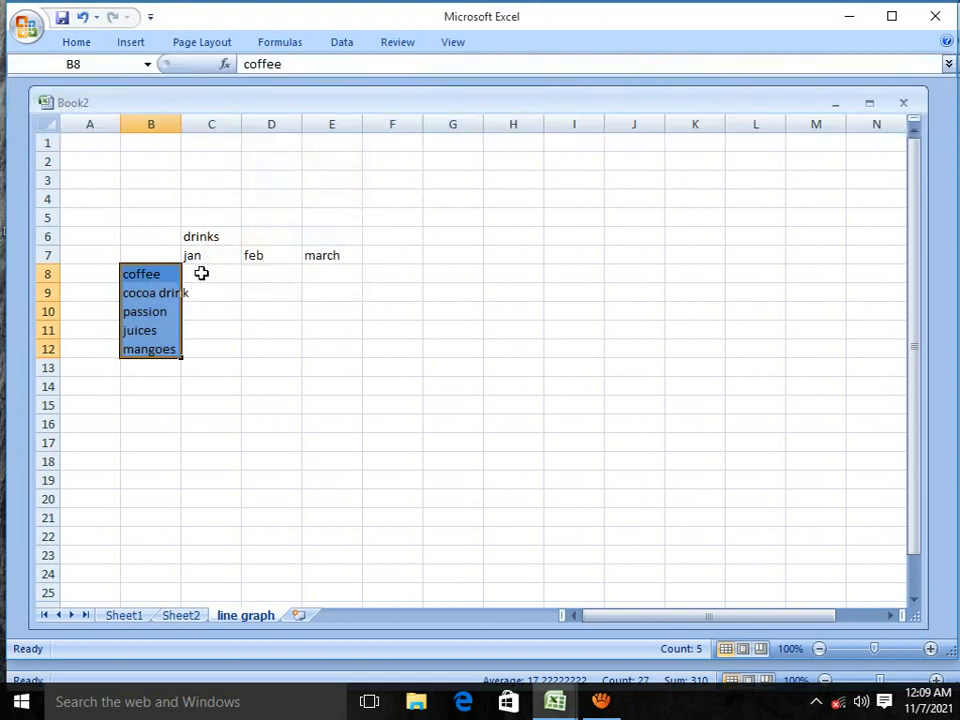
Step: Widen column B and increase the font size of the drink labels in B8:B12 to 20
left_click_drag(181, 125, 218, 146)
left_click(76, 42)
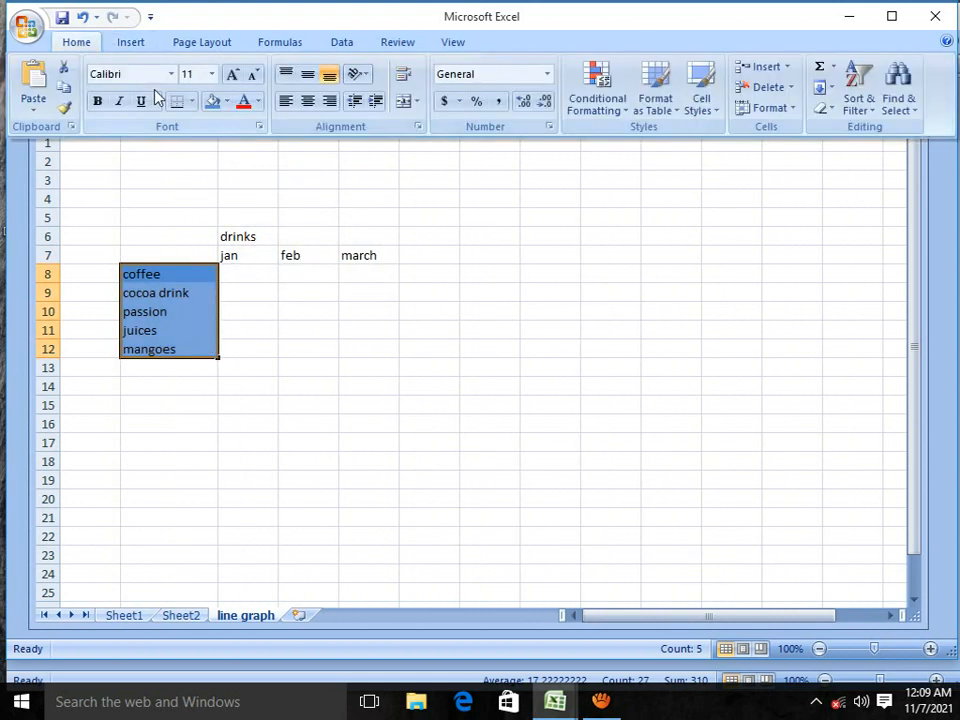
left_click(232, 75)
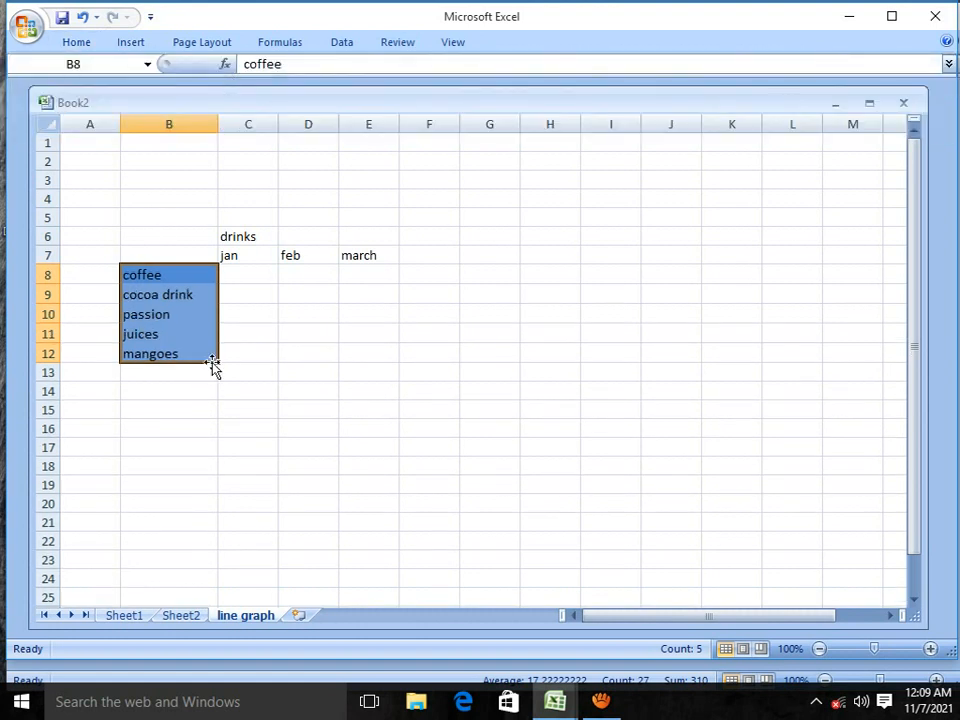
double_click(62, 44)
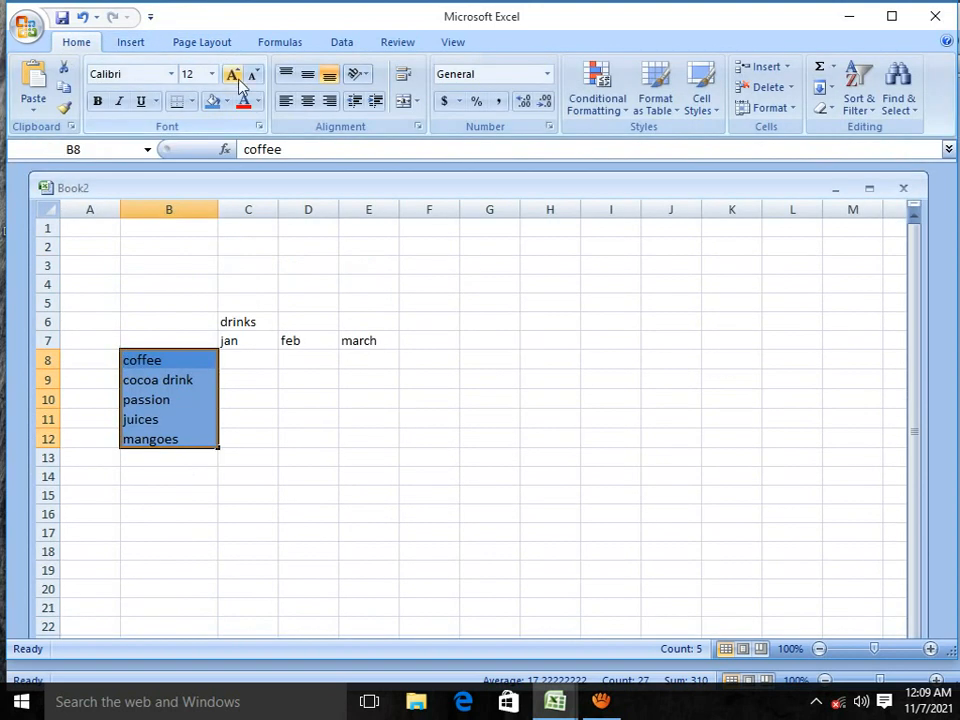
left_click(232, 75)
left_click(232, 75)
left_click(232, 75)
left_click(232, 75)
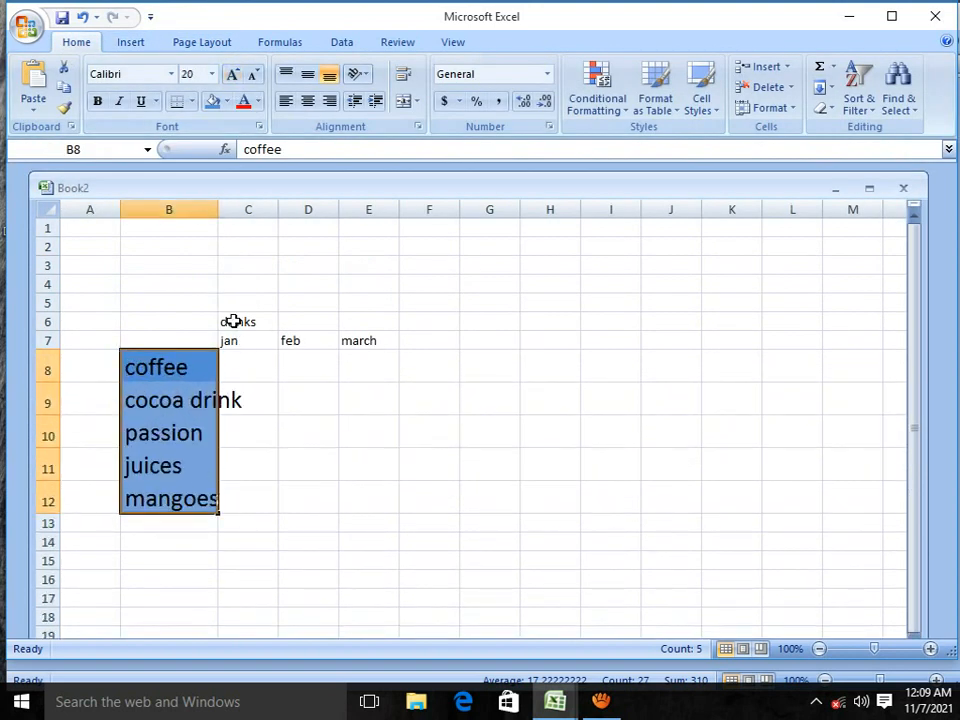
Step: Increase the font size of the "drinks" title and month headings in C6:E7 to 18
left_click_drag(231, 319, 373, 340)
left_click(232, 75)
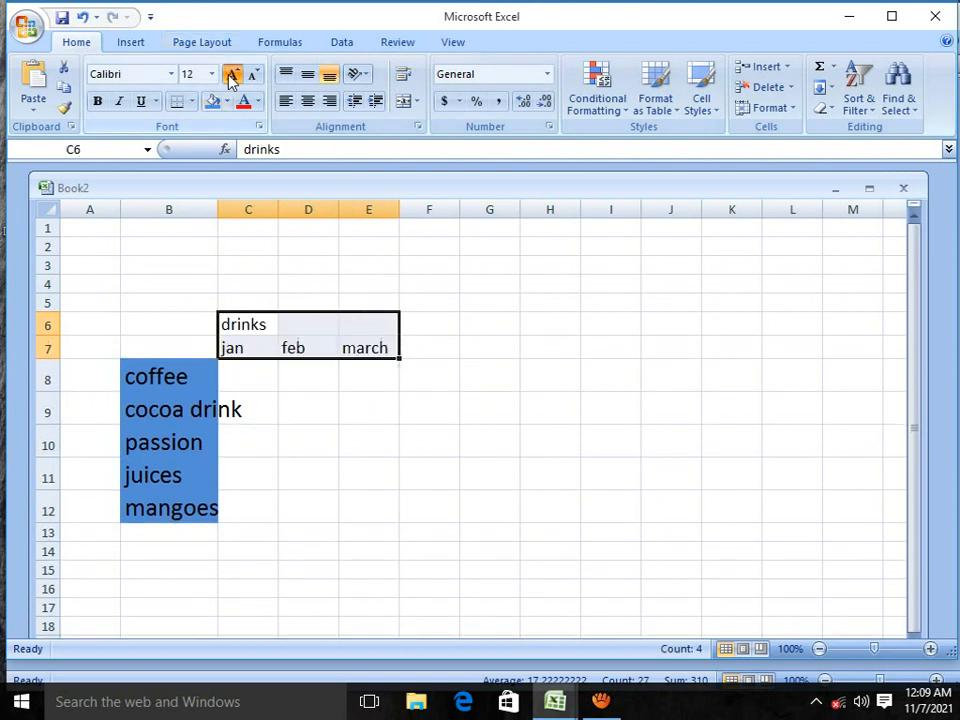
left_click(232, 75)
left_click(232, 75)
left_click(232, 75)
Step: Fill the month headings in C7:E7 with a dark olive green theme color
left_click(245, 345)
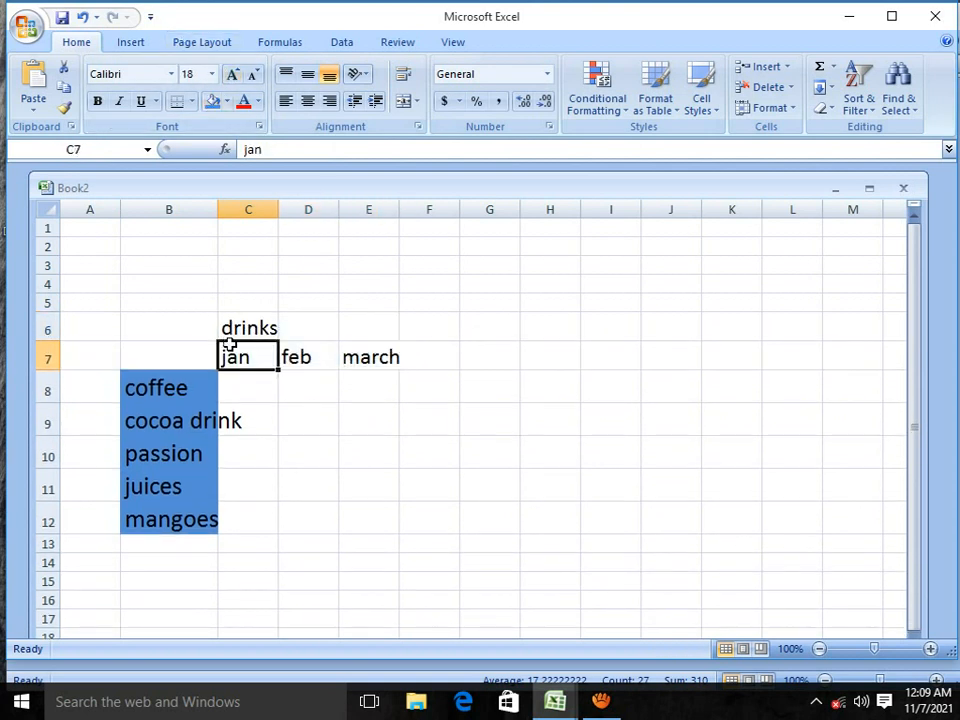
left_click_drag(210, 336, 262, 356)
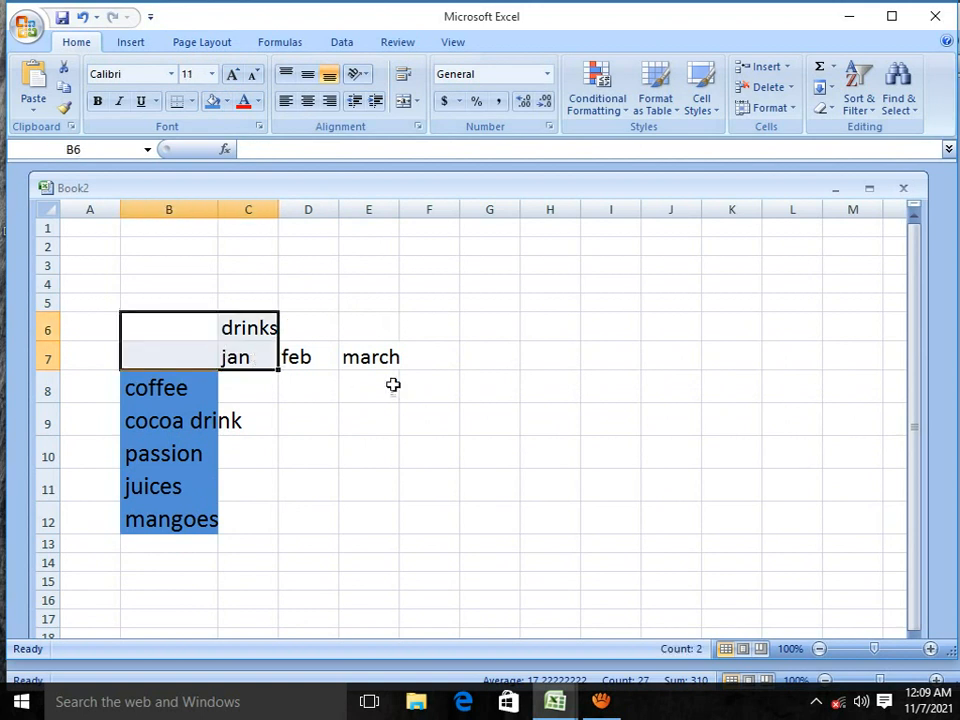
left_click_drag(397, 352, 238, 356)
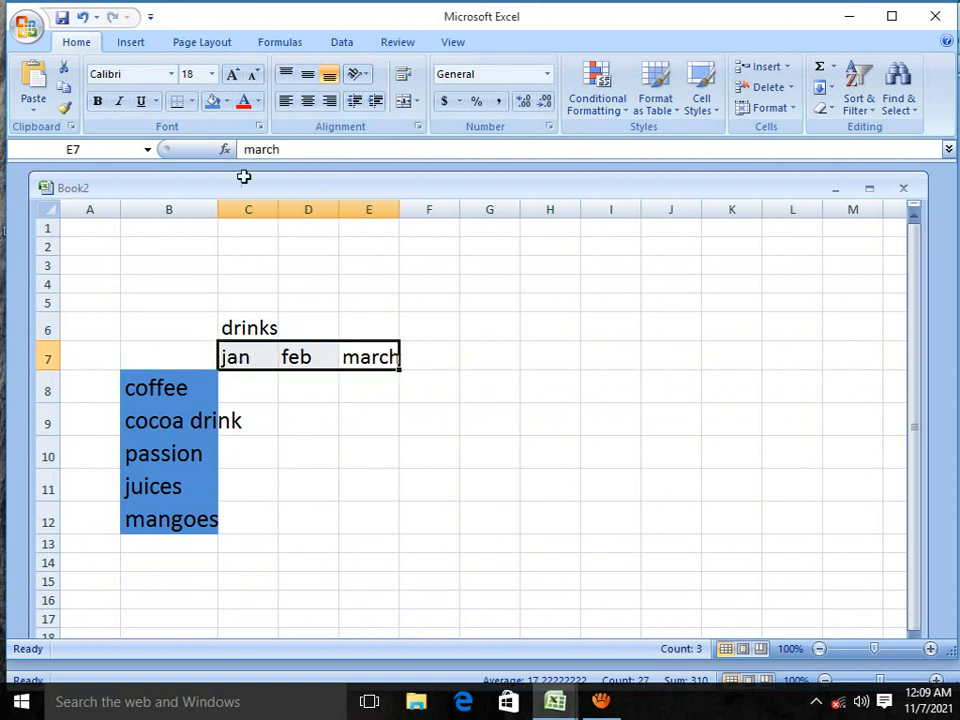
left_click(258, 101)
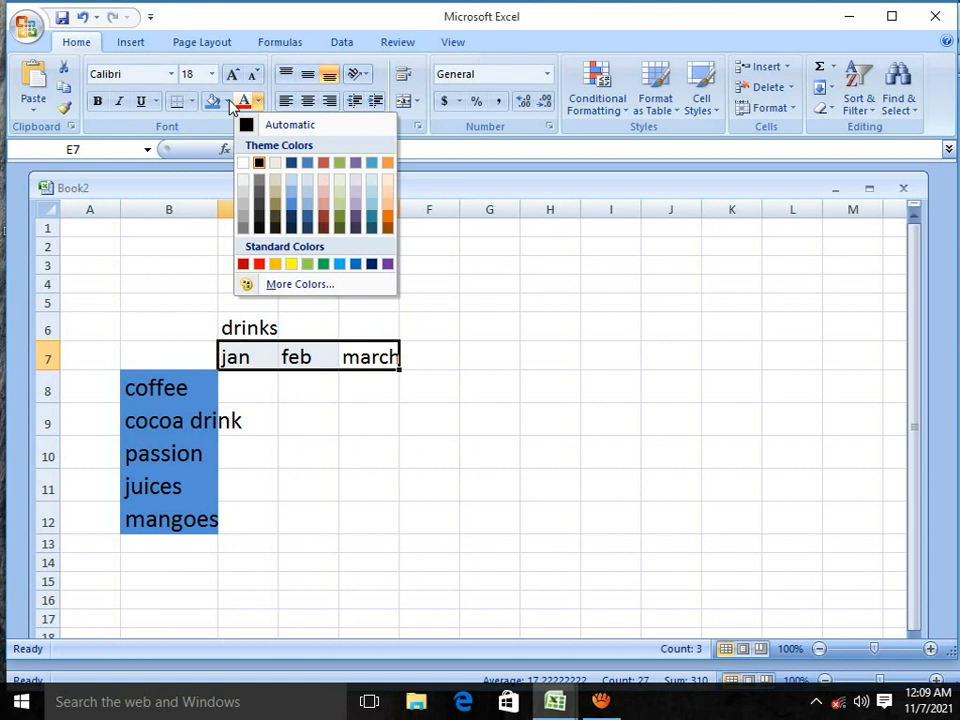
left_click(228, 101)
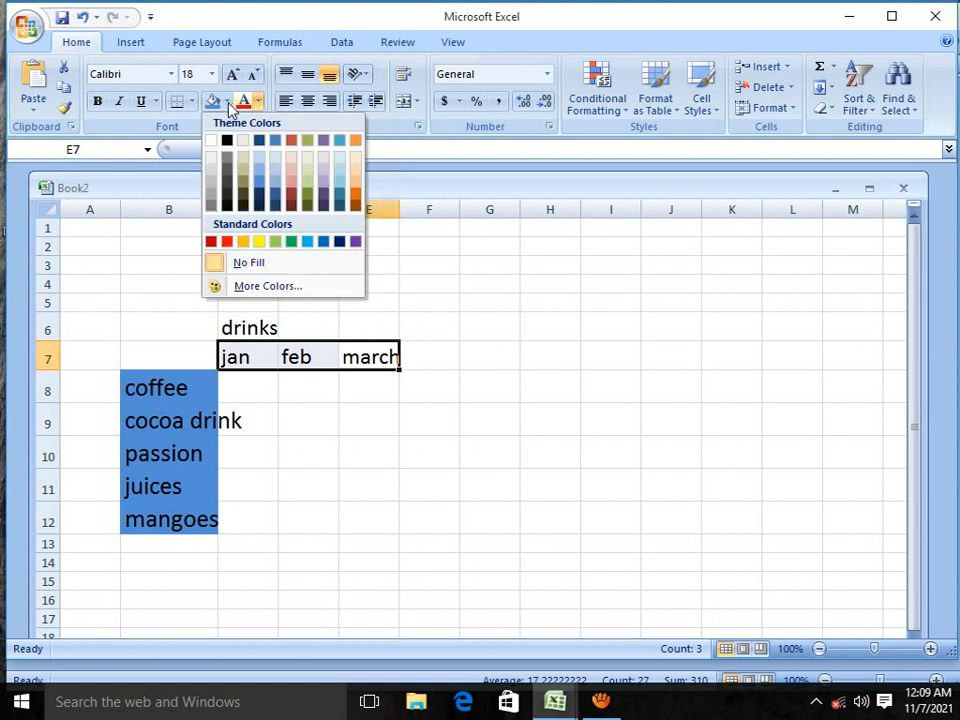
left_click(307, 204)
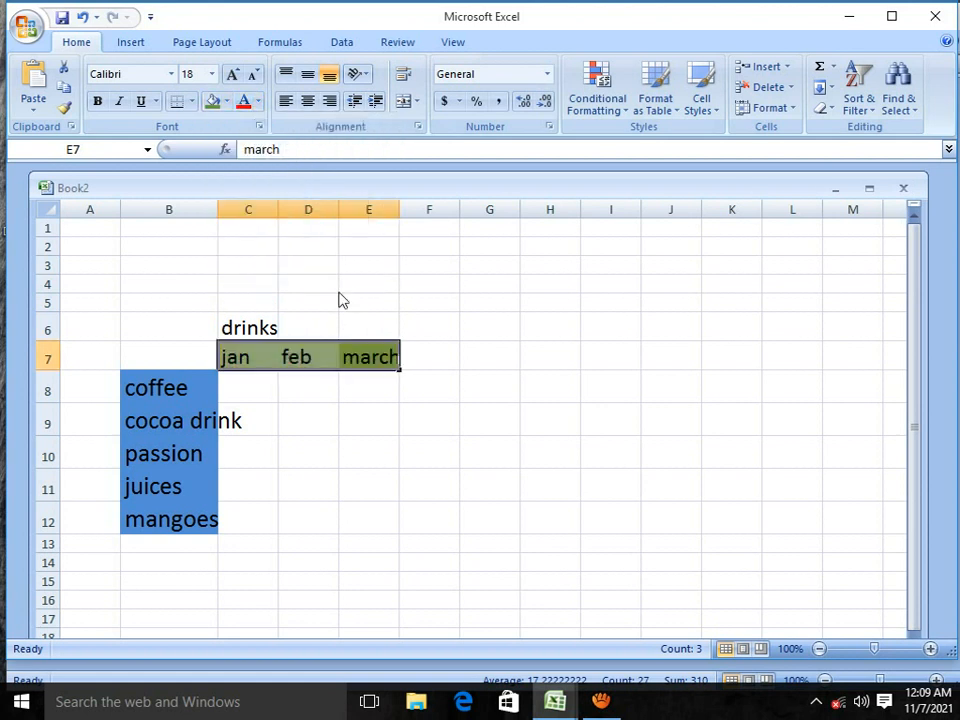
Step: Increase the font size of the month headings in C7:E7 to 36
left_click(231, 76)
left_click(231, 76)
left_click(231, 76)
left_click(231, 76)
left_click(231, 76)
left_click(231, 76)
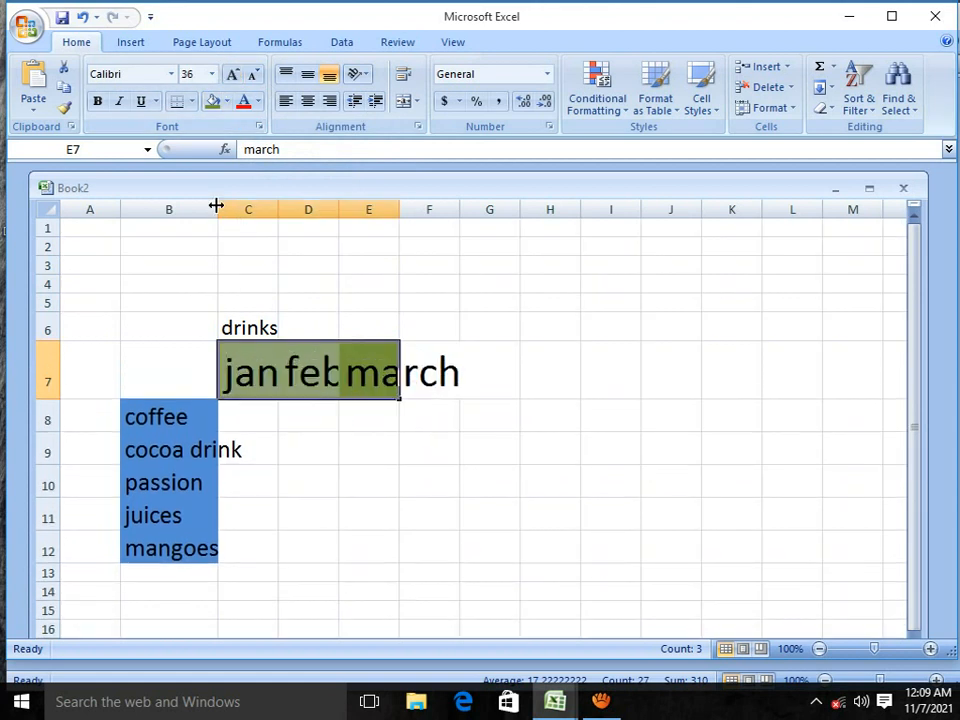
Step: Widen columns B, C and D so the drink labels and the jan and feb headings fit
left_click_drag(215, 207, 287, 212)
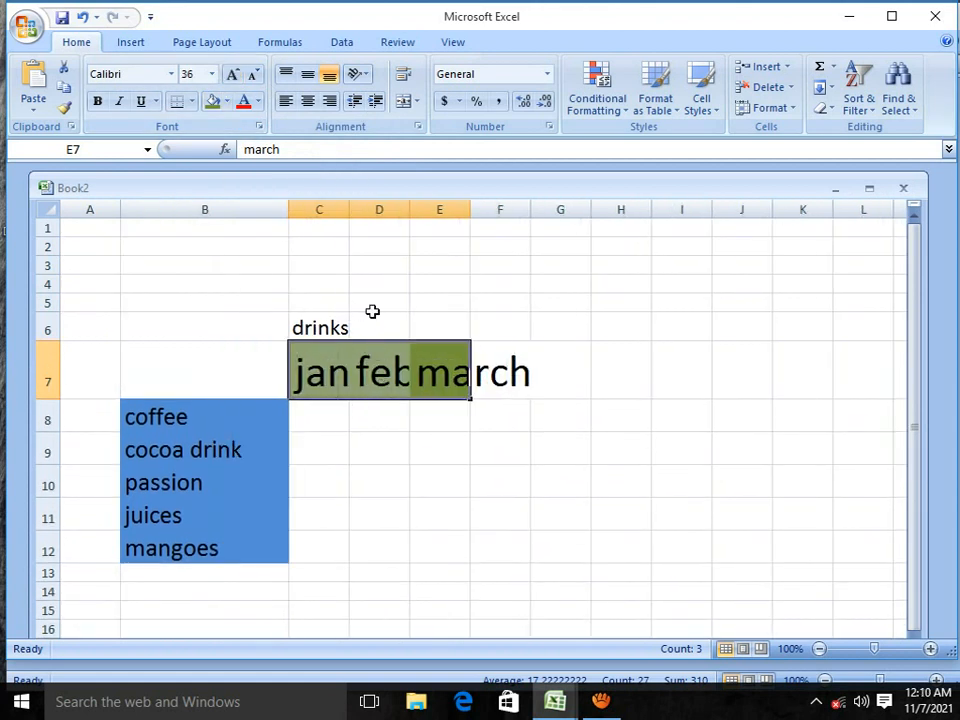
left_click_drag(346, 204, 401, 210)
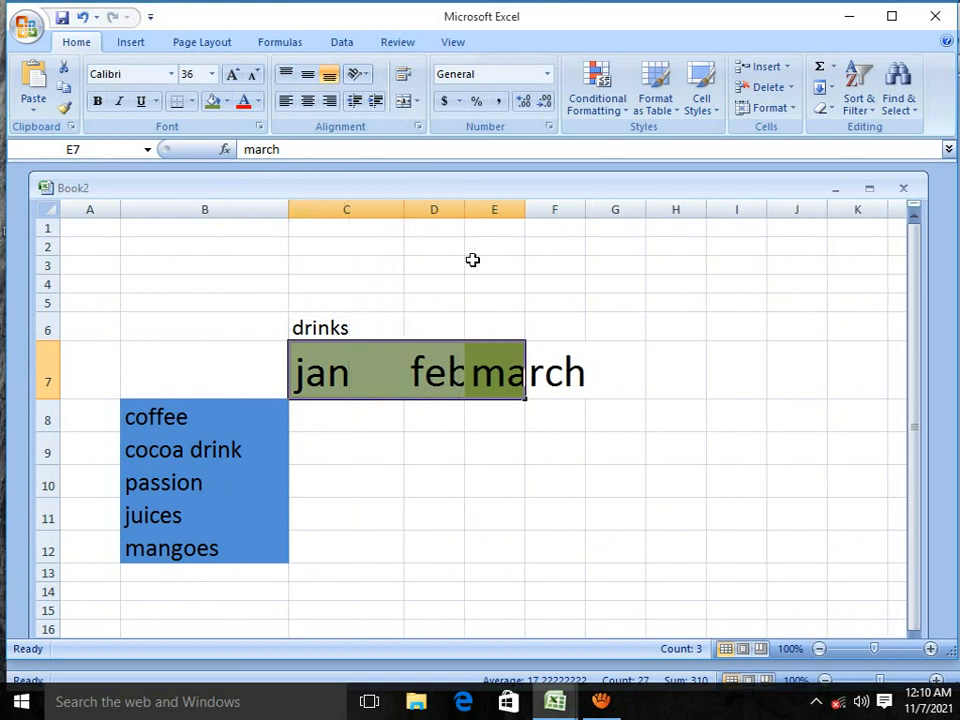
left_click_drag(466, 210, 491, 210)
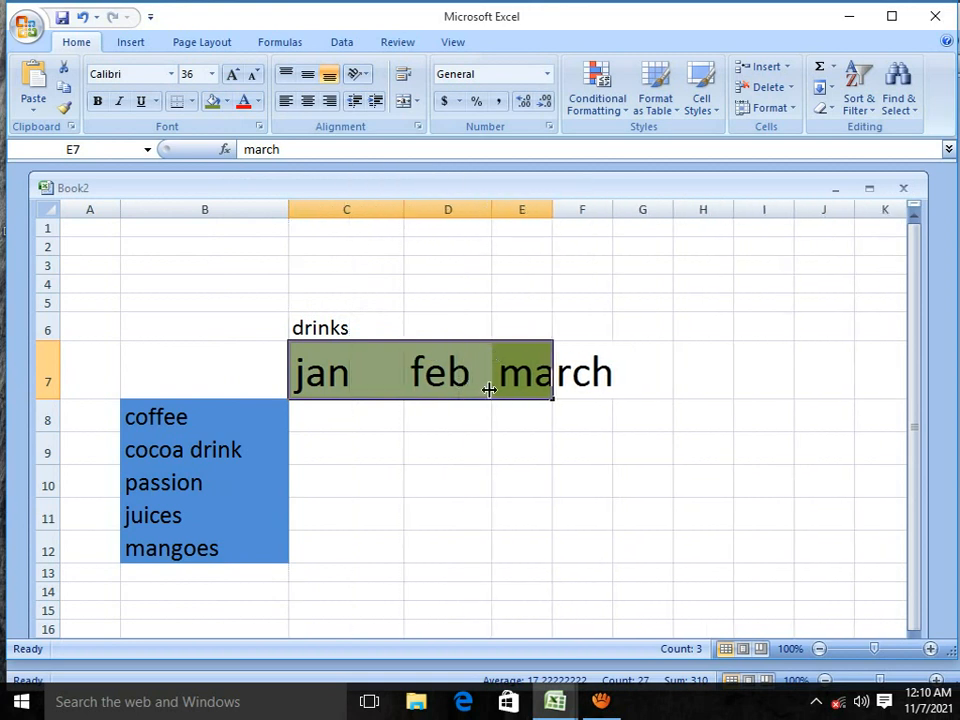
Step: Enter the jan values 5 for coffee, 15 for cocoa drink and 2 for passion in C8:C10
left_click(349, 424)
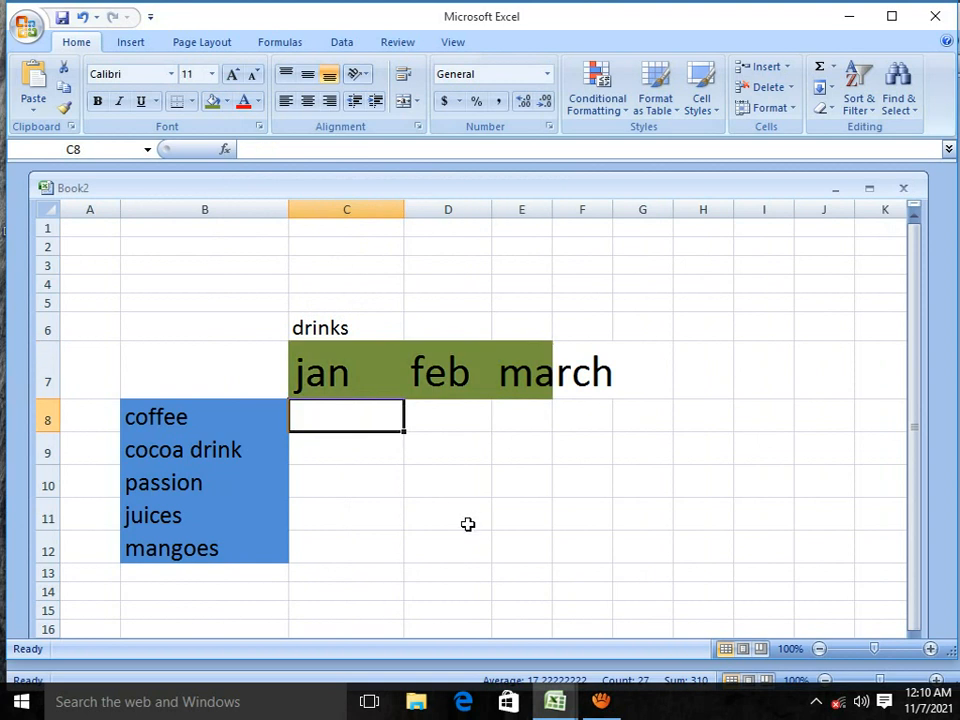
type("5")
left_click(358, 450)
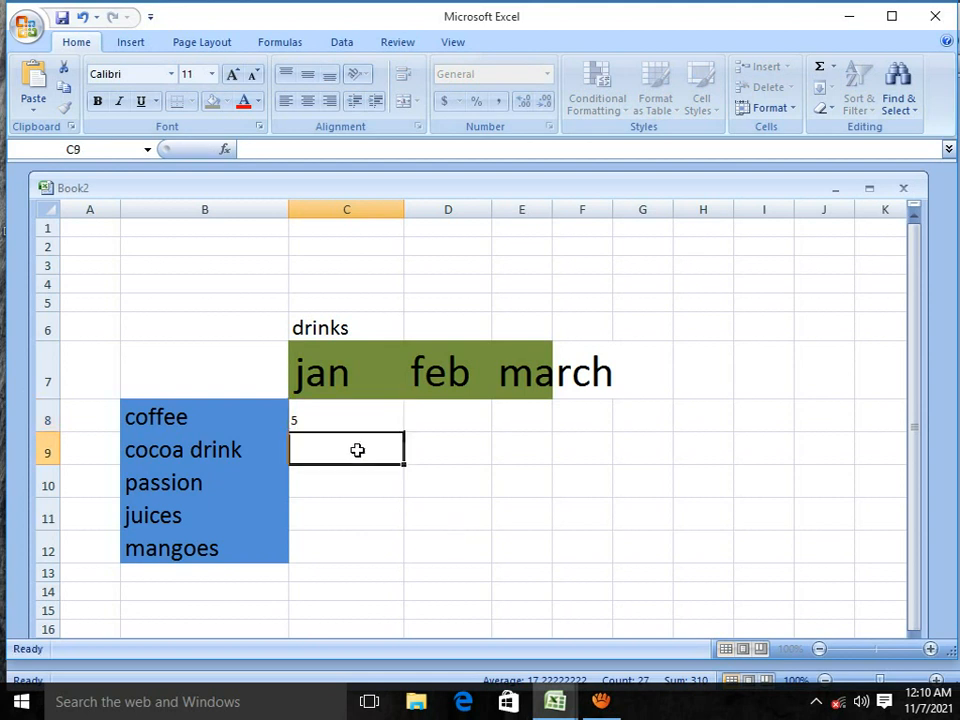
type("15")
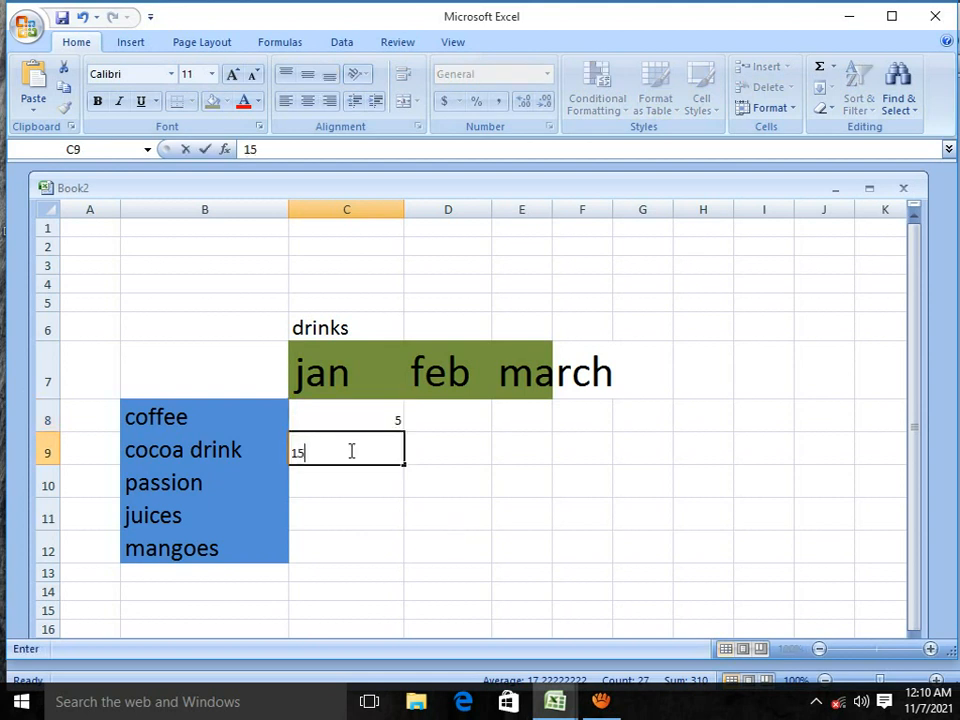
left_click(332, 486)
type("2")
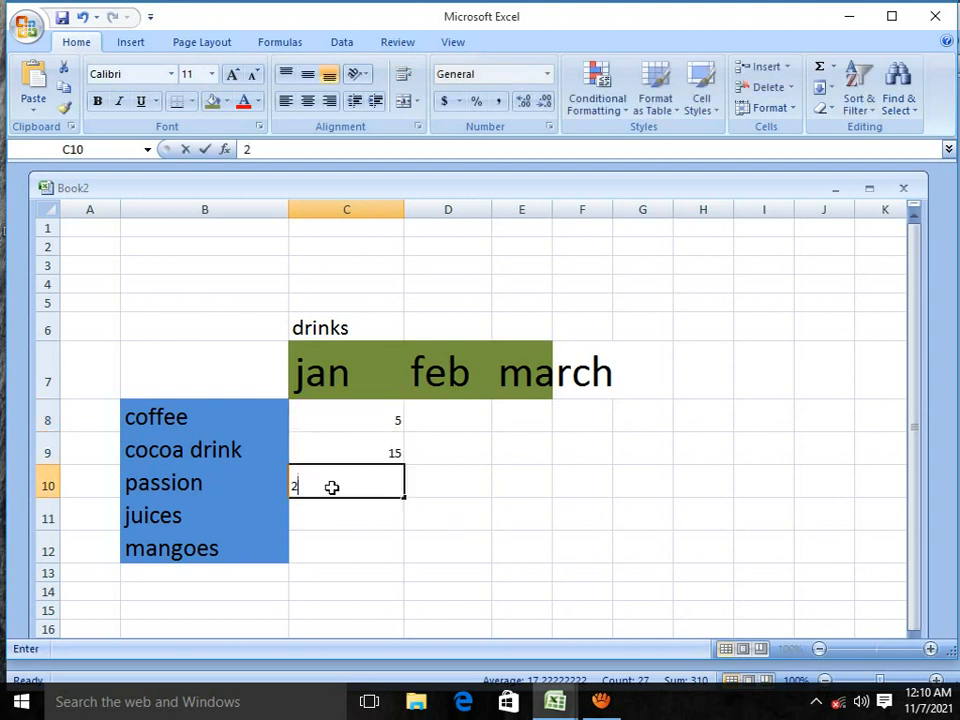
left_click(359, 511)
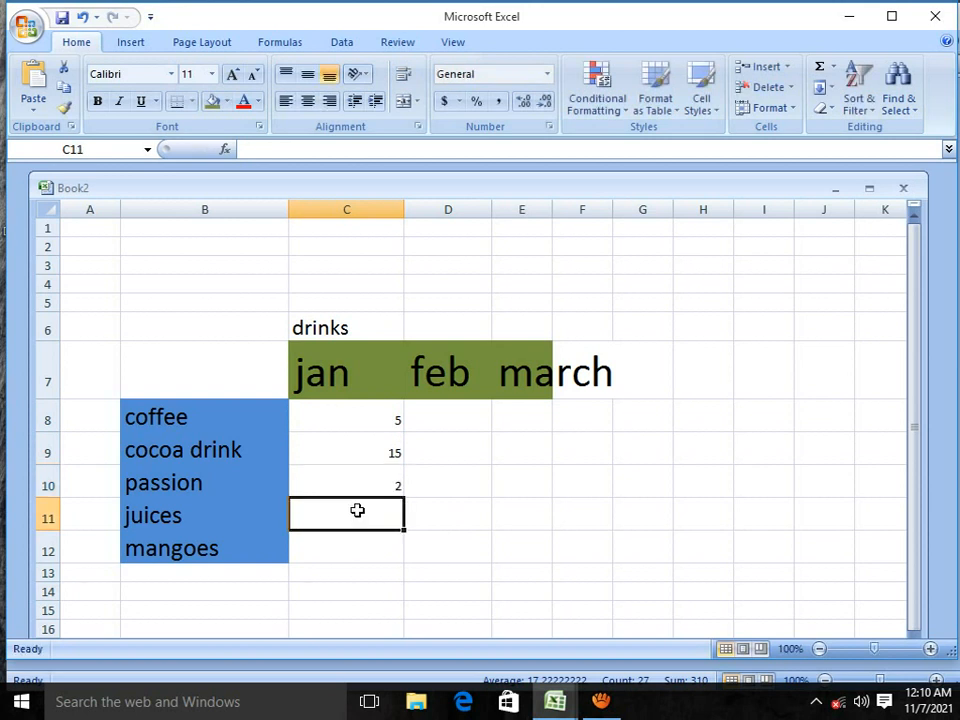
Step: Enter the jan values 20 for juices and 5 for mangoes in C11:C12
type("20")
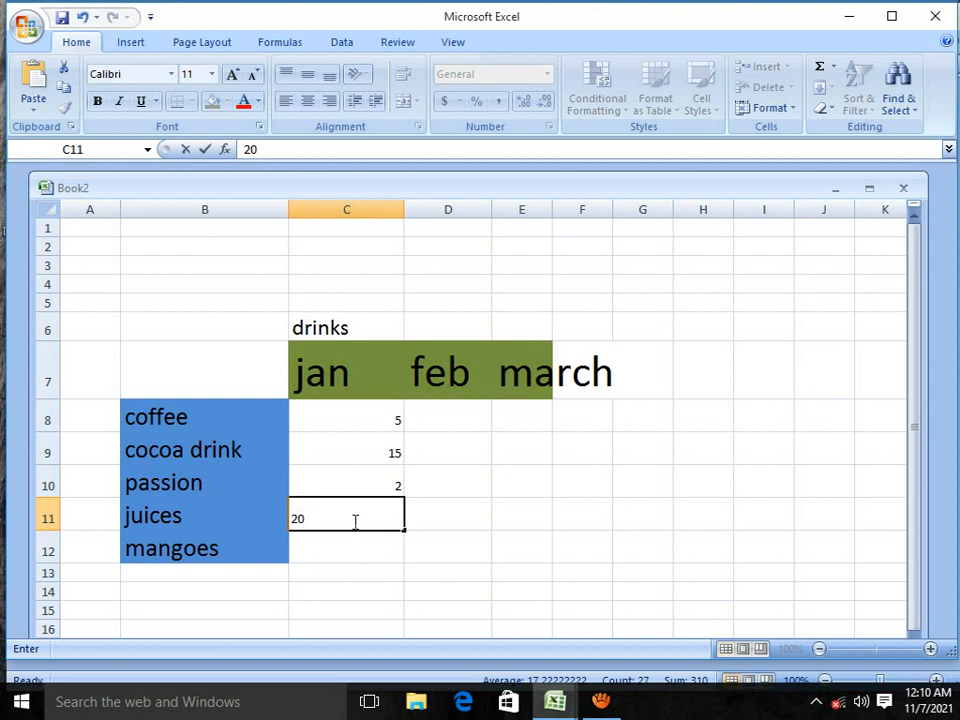
left_click(355, 548)
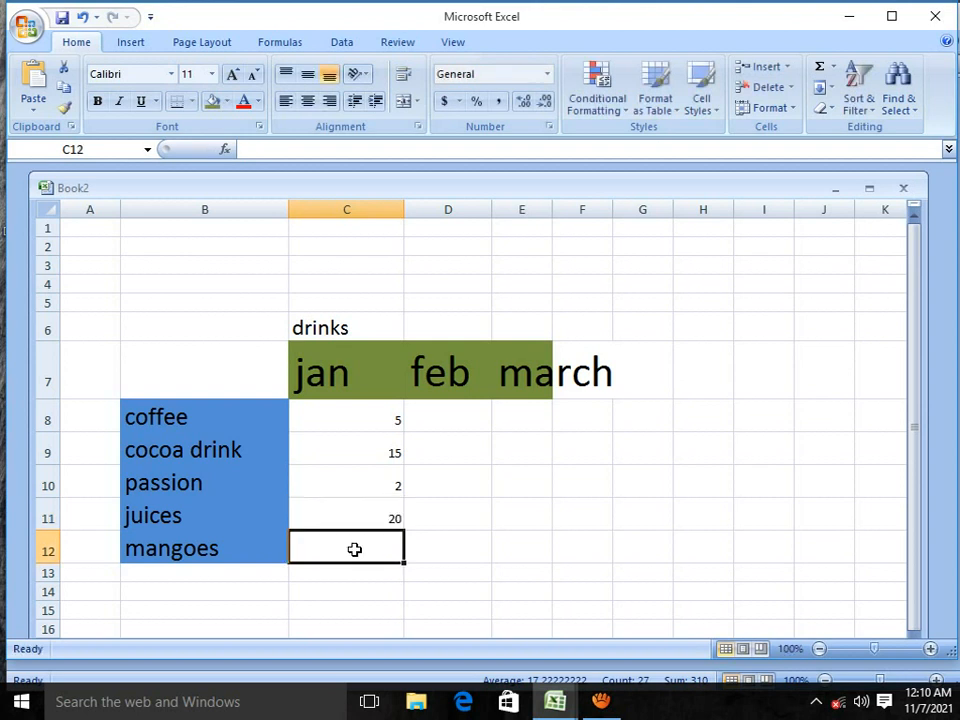
type("5")
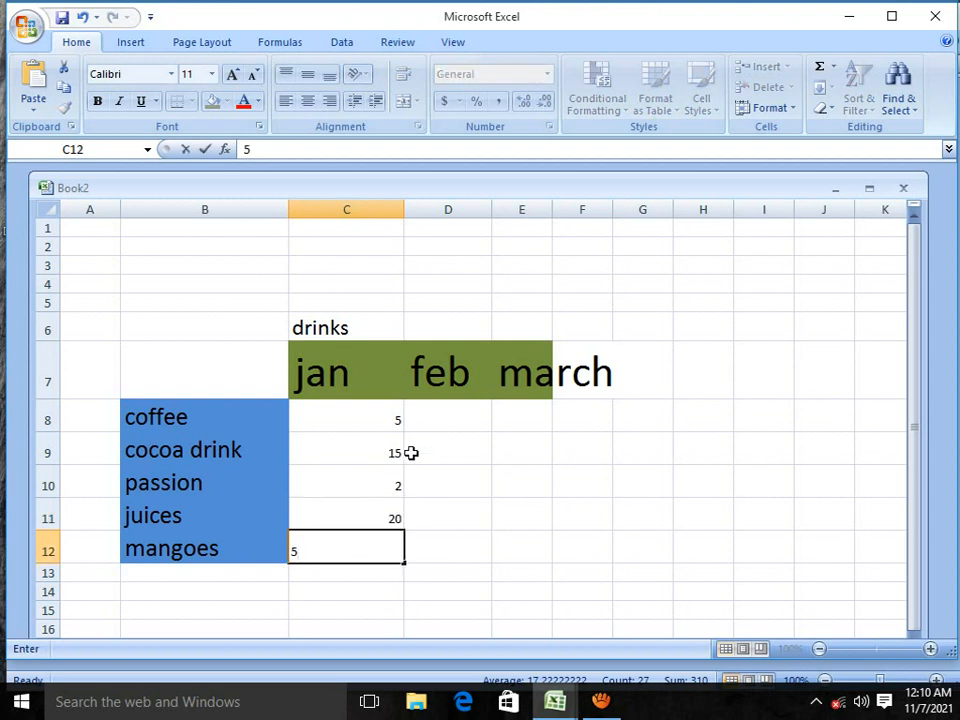
Step: Enter the feb values 2, 7, 9, 15 and 5 for coffee through mangoes in D8:D12
left_click(474, 408)
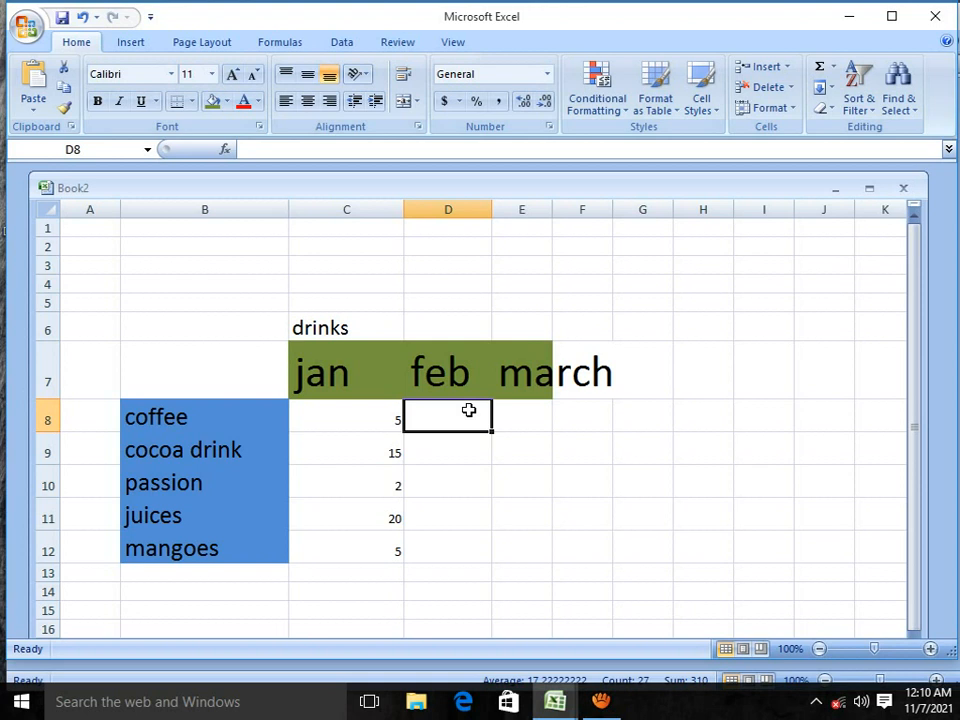
type("2")
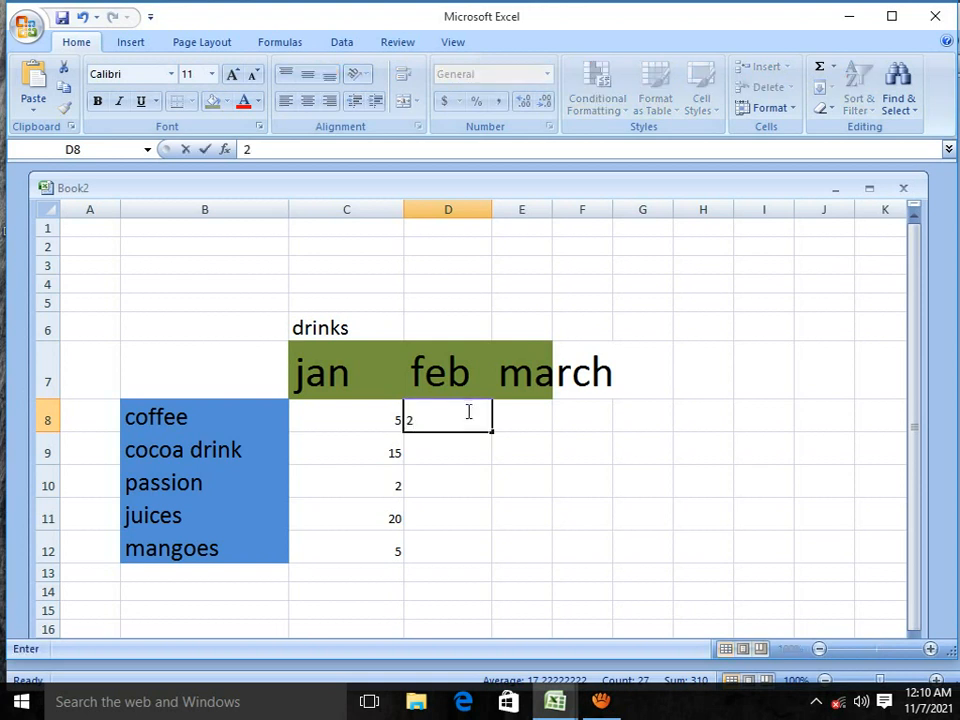
left_click(465, 452)
type("7")
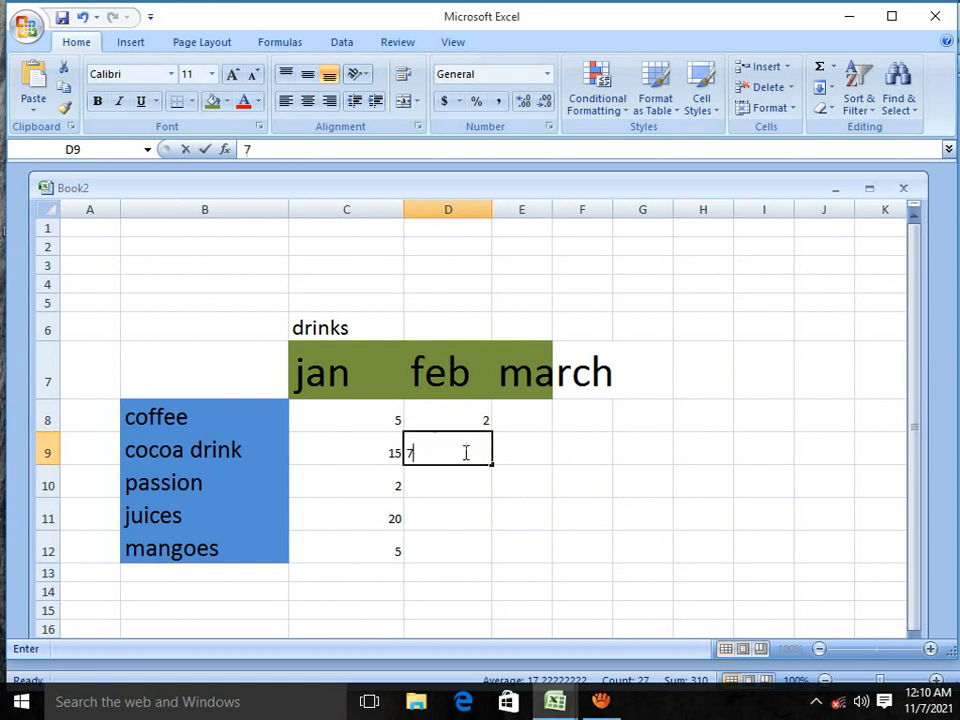
left_click(472, 474)
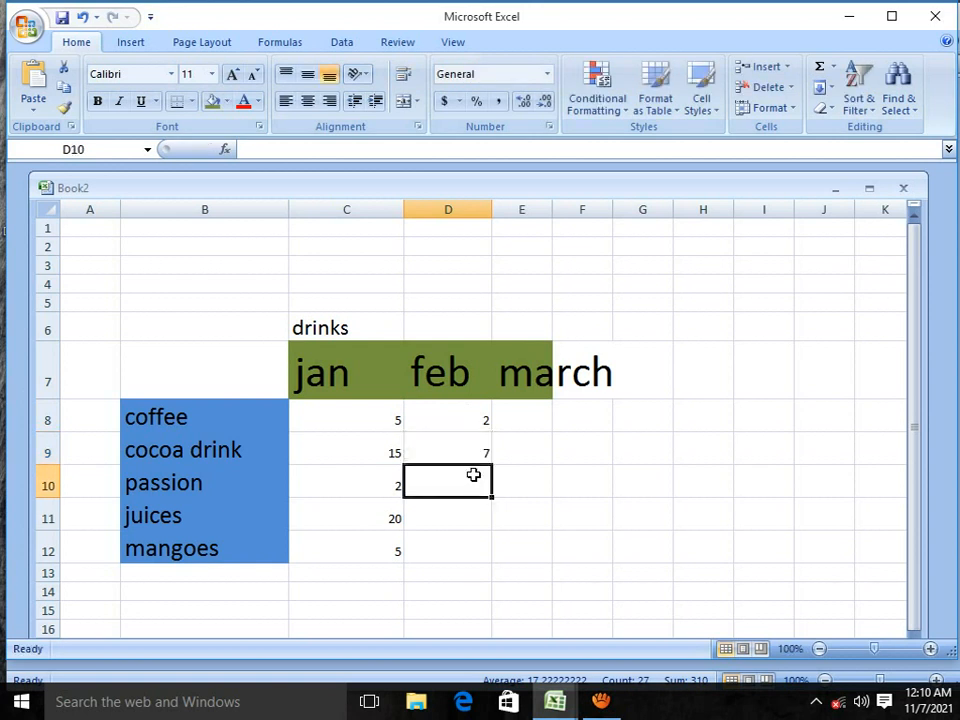
type("9")
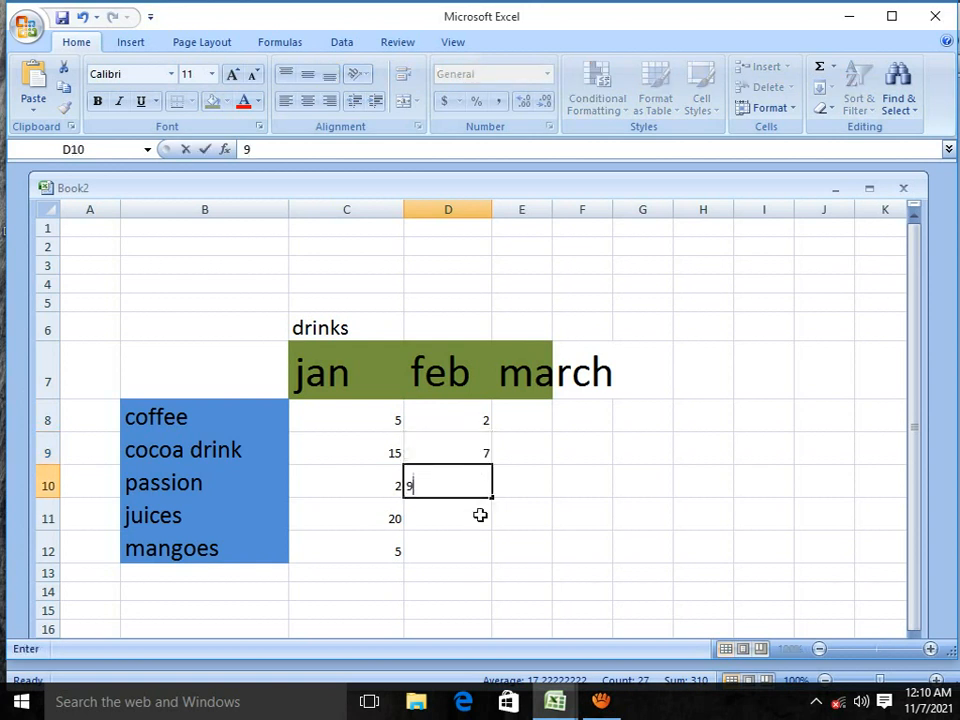
left_click(479, 514)
type("15")
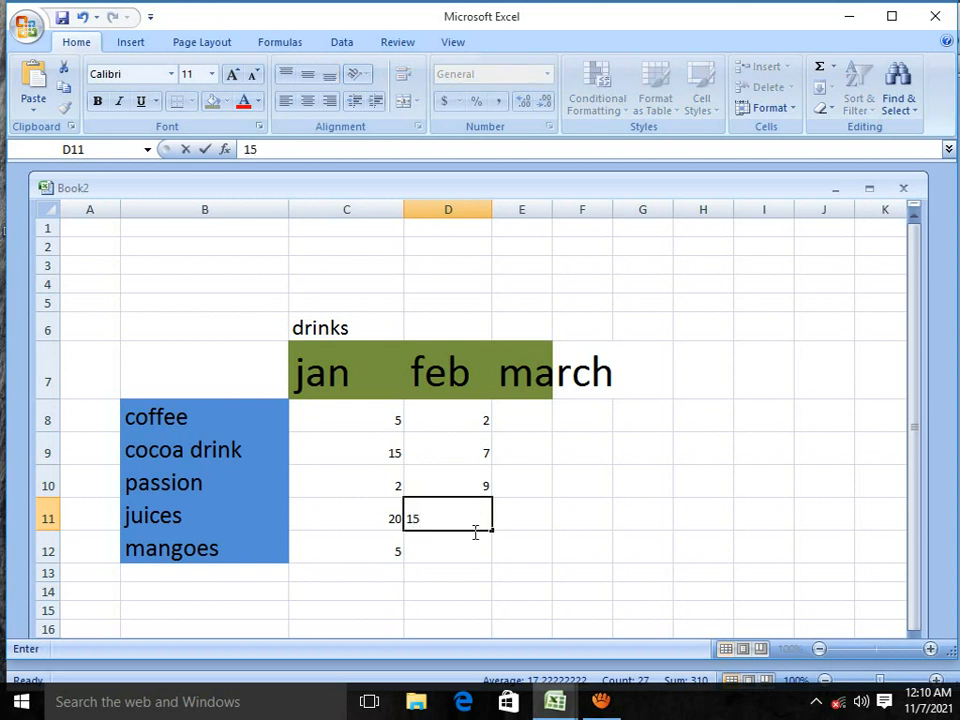
left_click(470, 546)
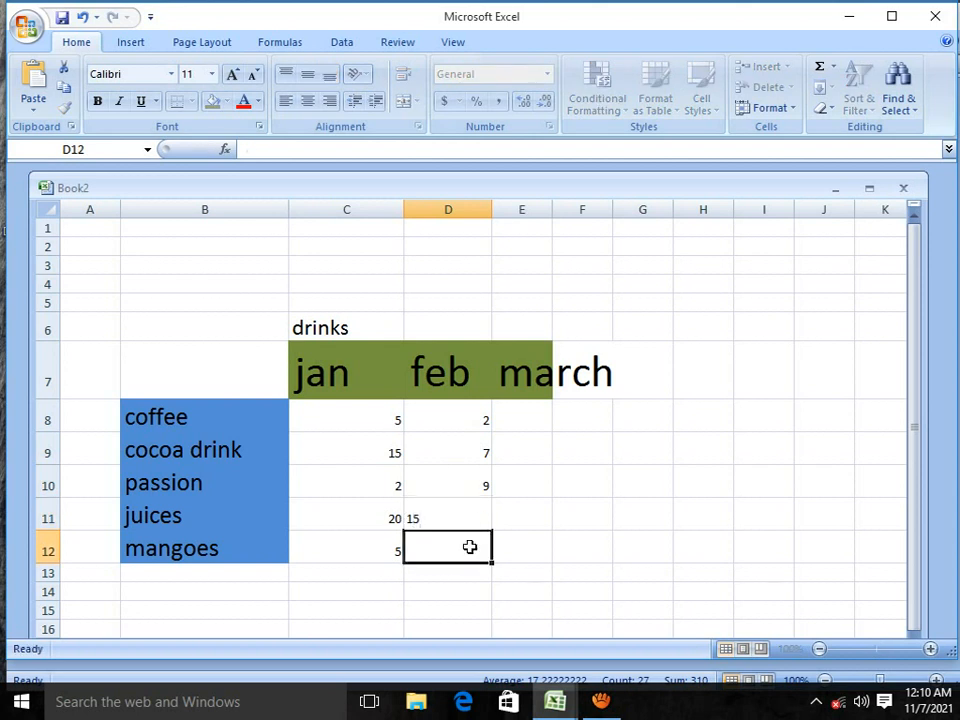
type("5")
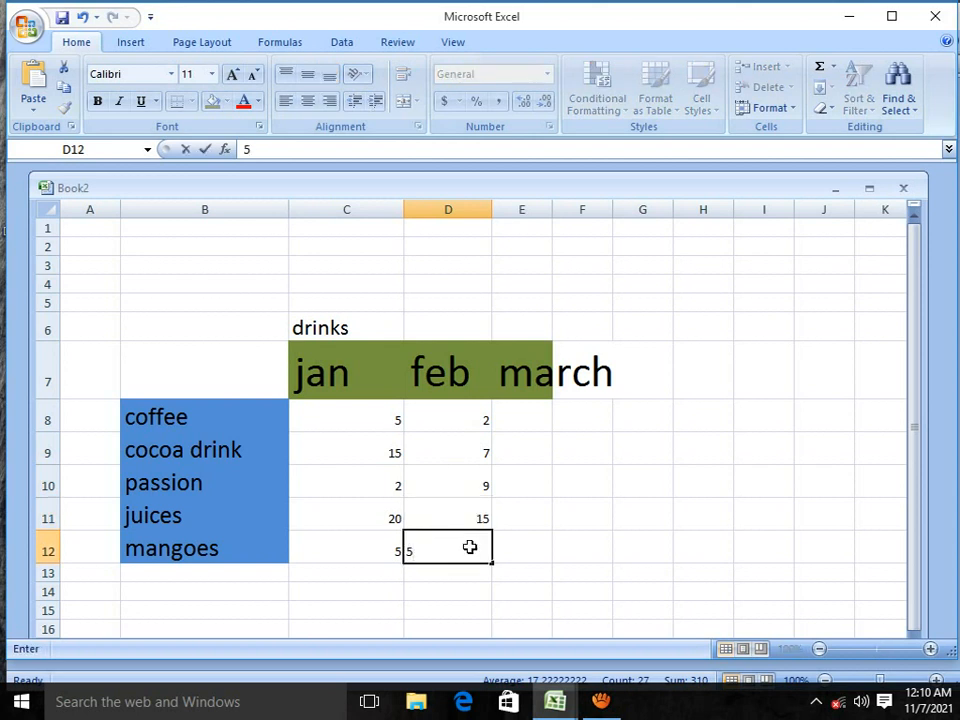
Step: Widen column E so the march heading fits inside its filled cell
left_click(562, 423)
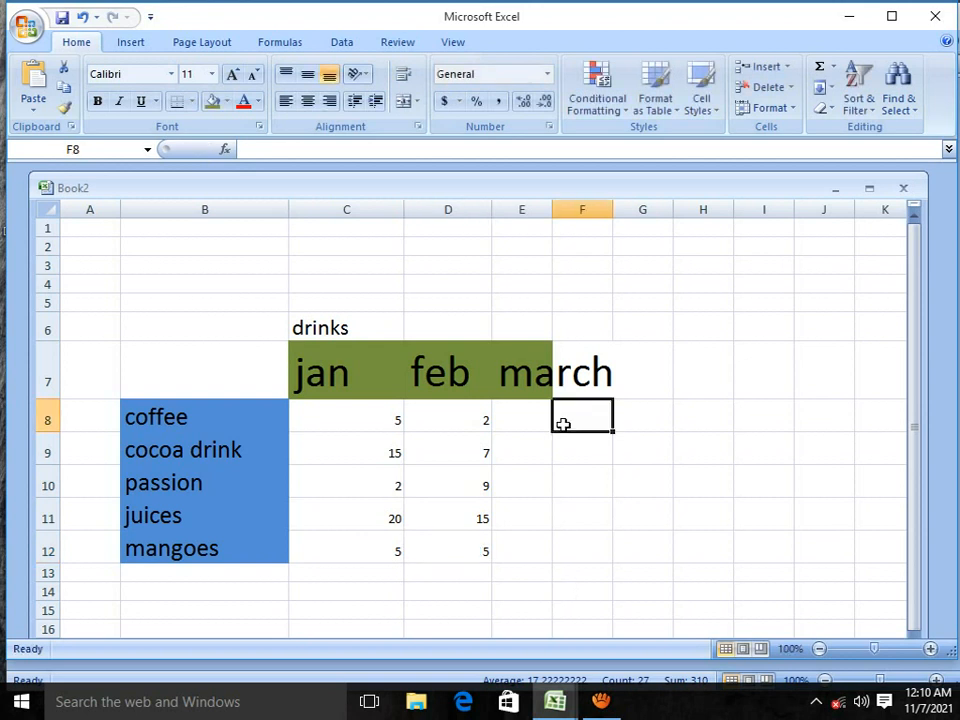
left_click(532, 420)
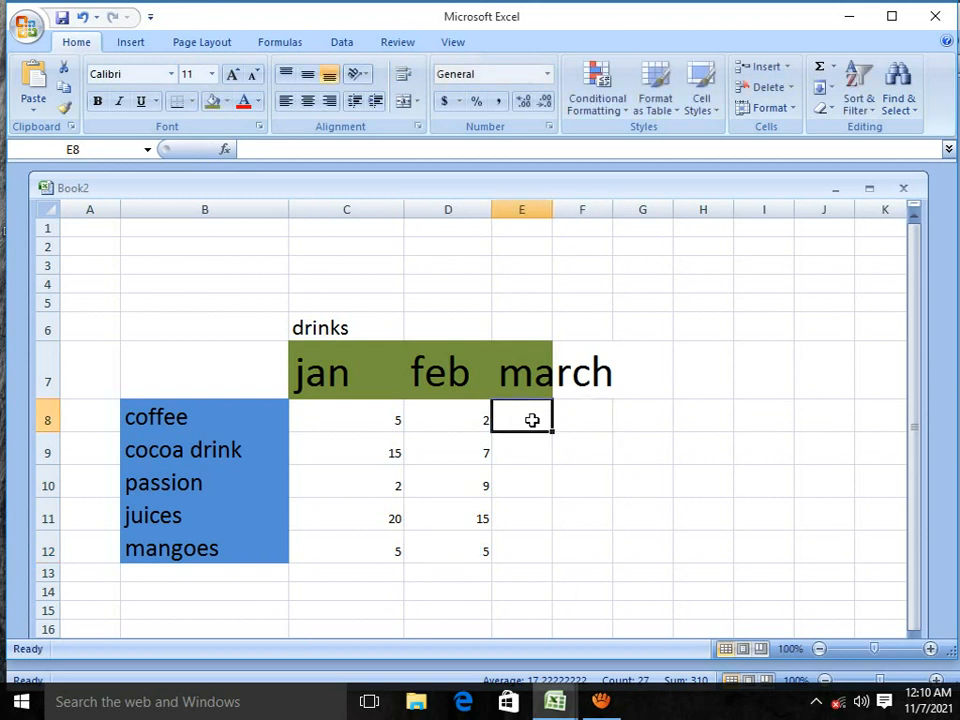
left_click_drag(553, 208, 645, 229)
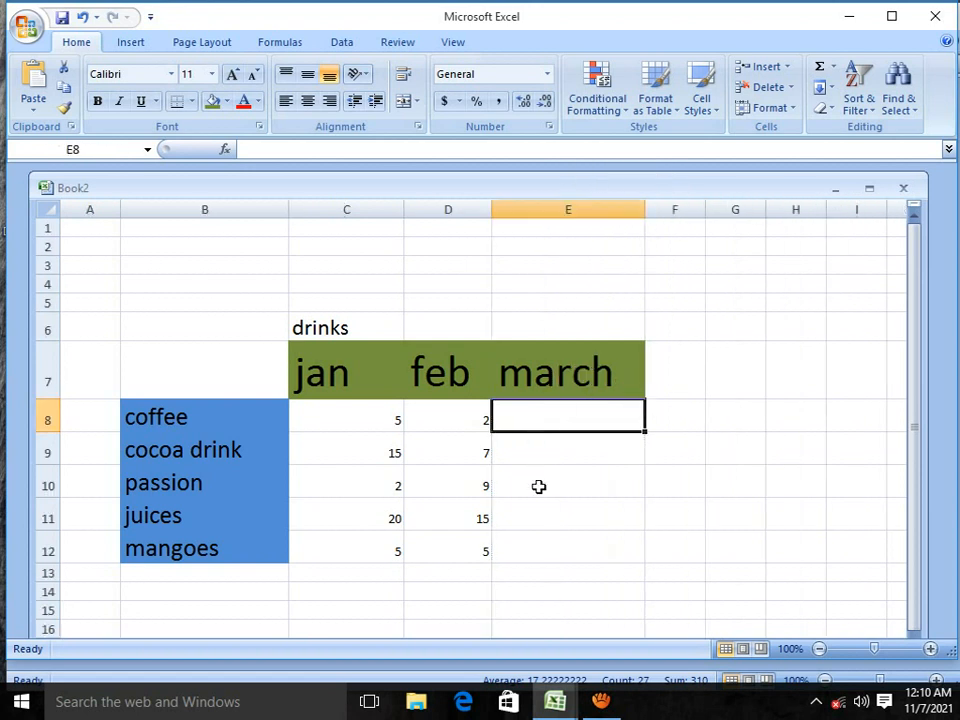
Step: Enter the march values 20, 20, 20, 2 and 5 for coffee through mangoes in E8:E12
type("2")
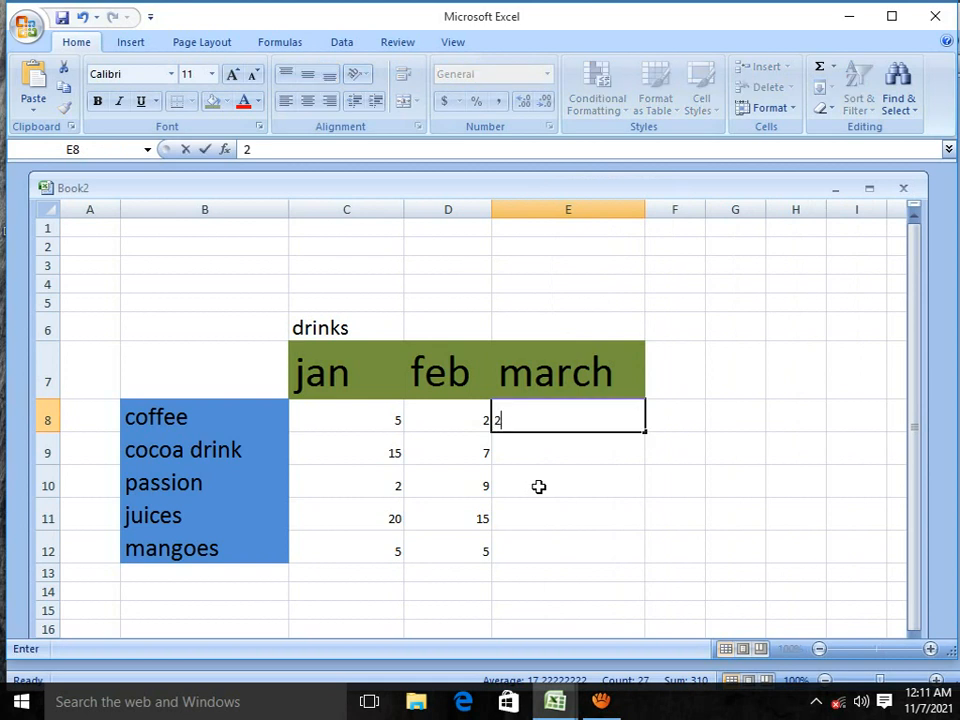
type("0")
left_click(539, 451)
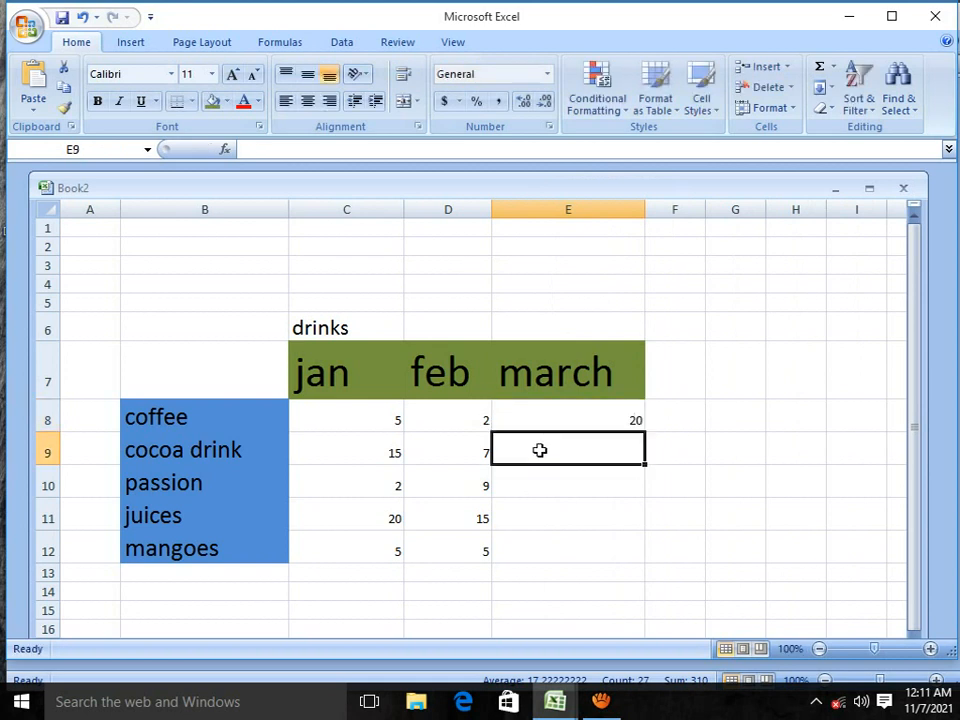
type("2")
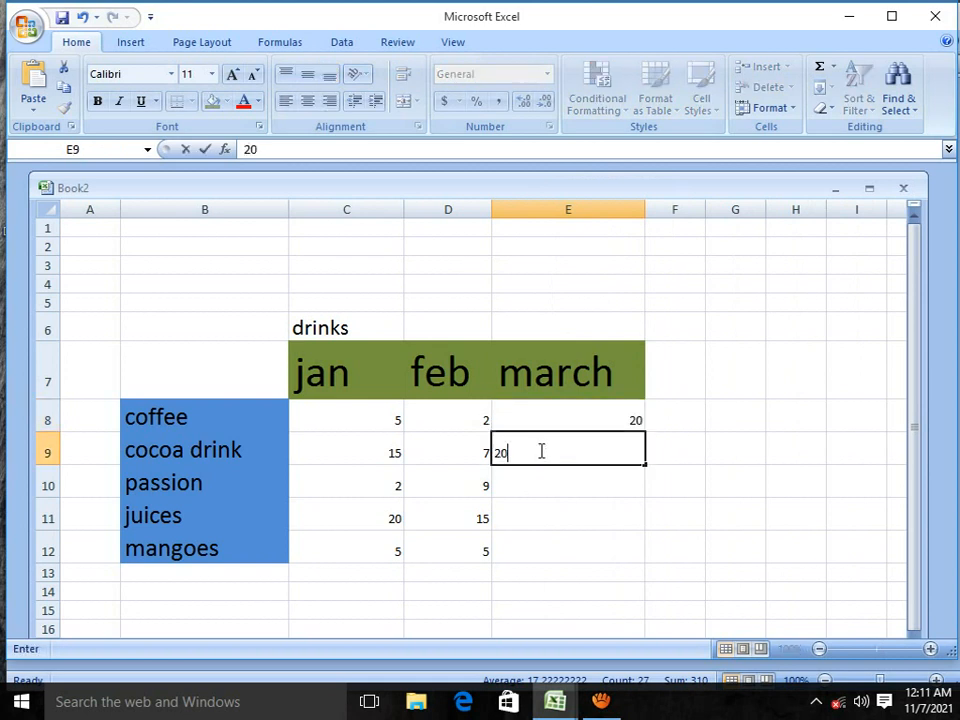
type("0")
left_click(576, 481)
type("2")
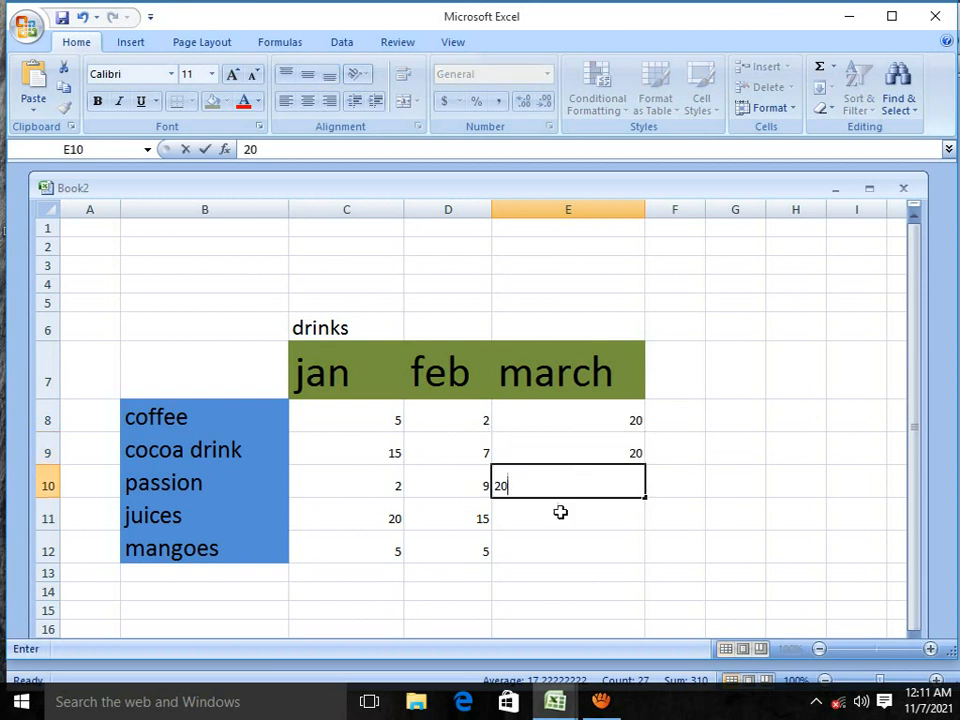
left_click(560, 512)
type("2")
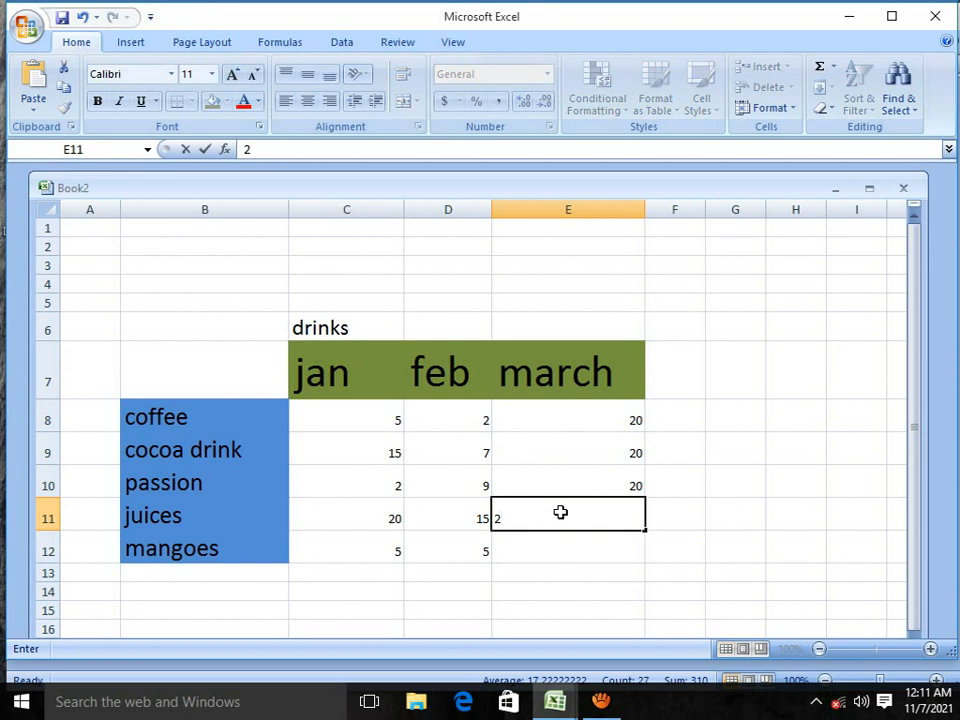
left_click(598, 548)
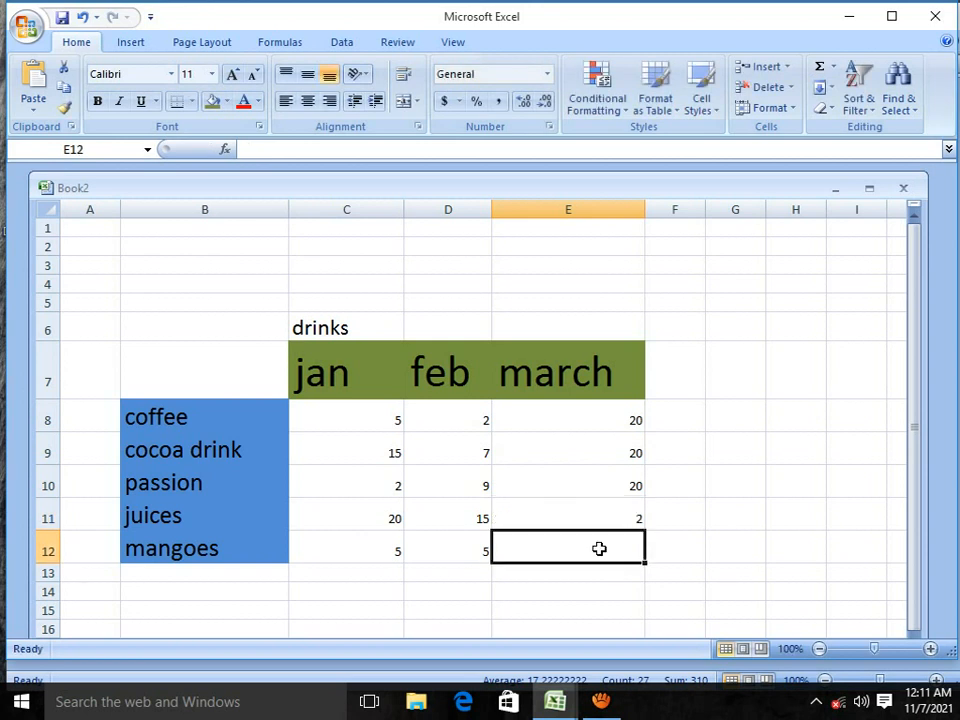
type("5")
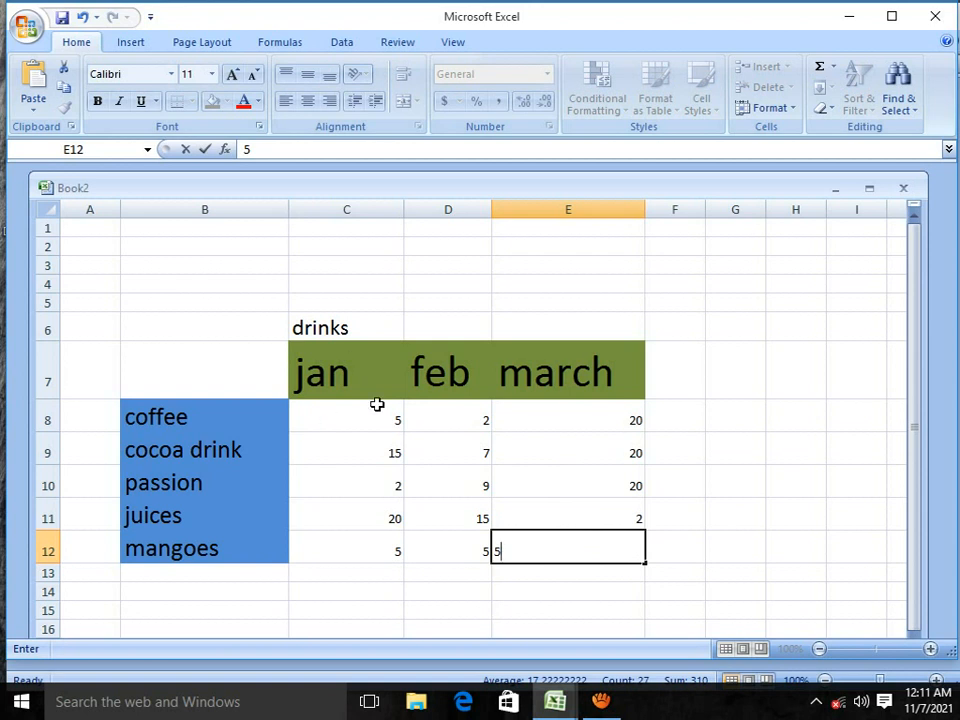
Step: Fill the jan values in C8:C12 with the black theme color
left_click_drag(377, 405, 388, 548)
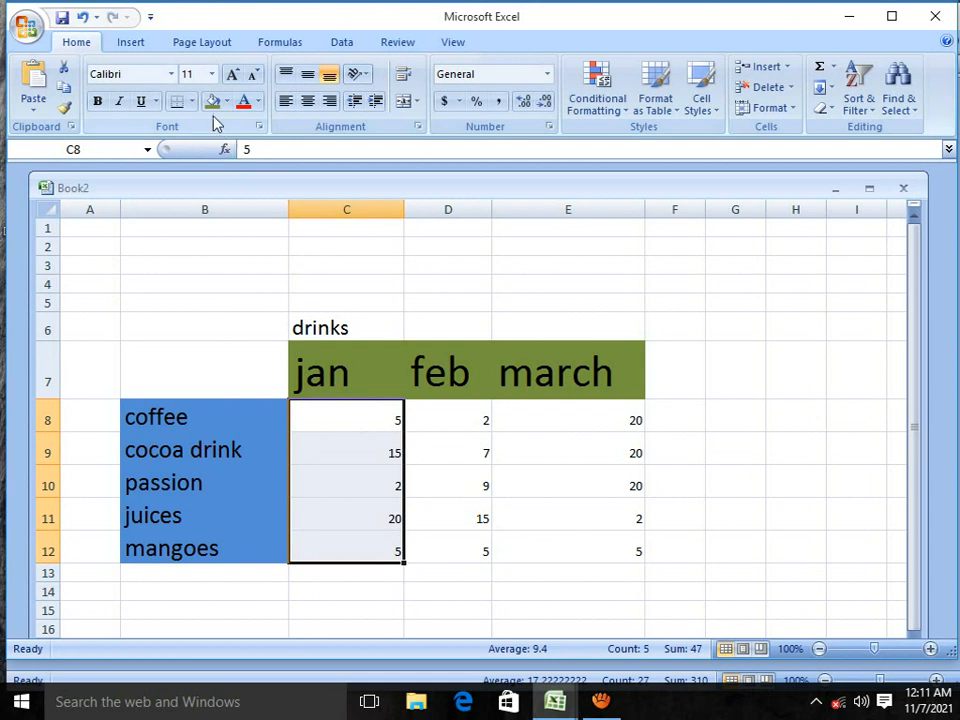
left_click(227, 102)
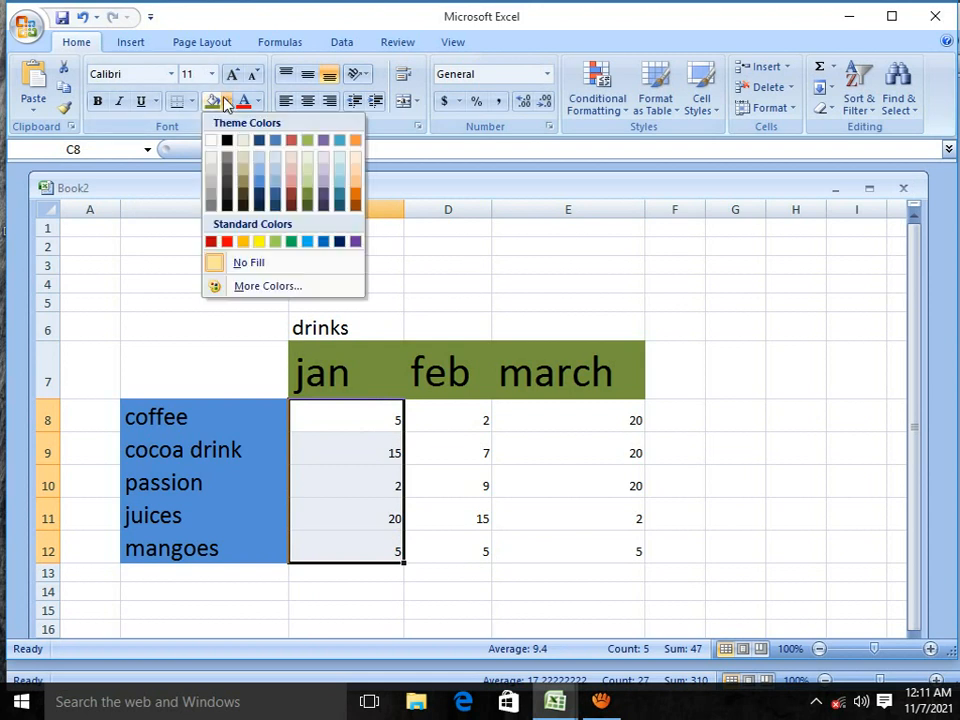
left_click(228, 205)
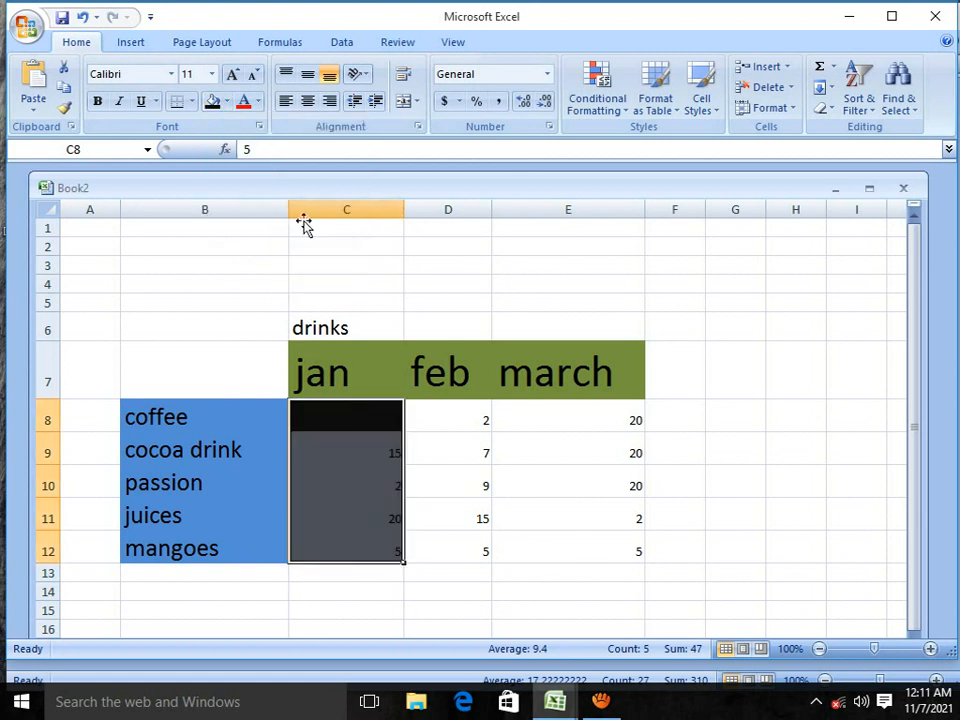
left_click(228, 102)
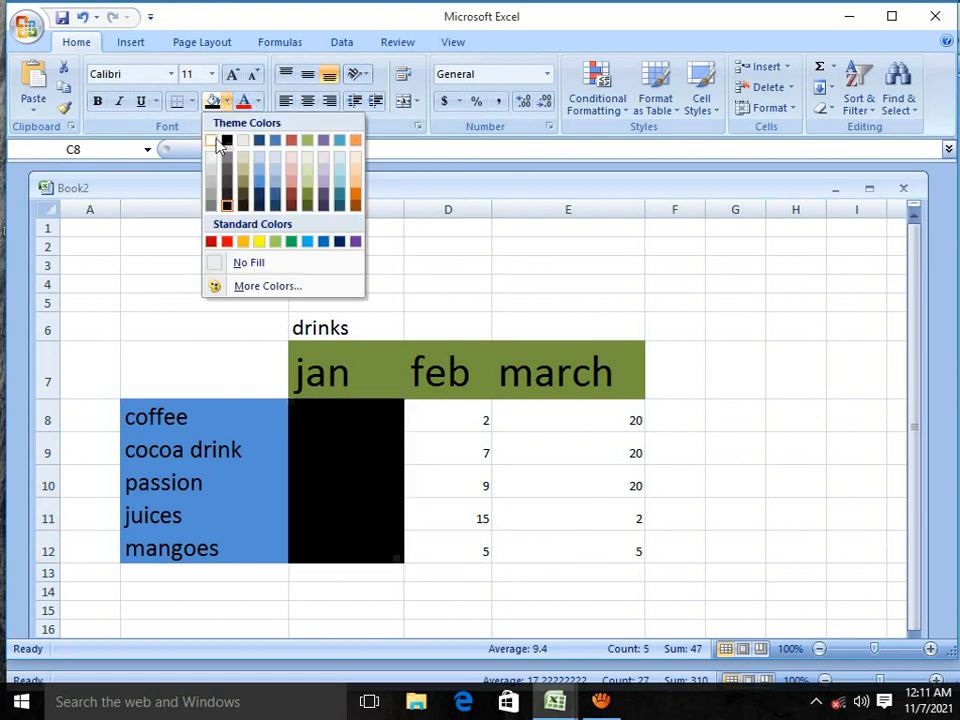
left_click(214, 141)
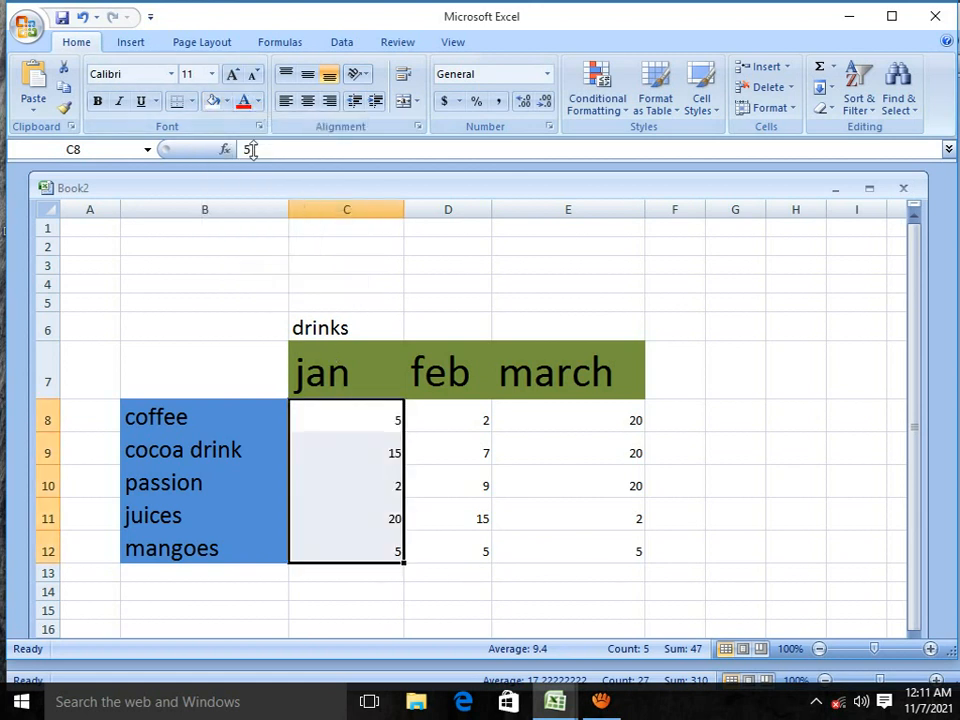
left_click(228, 102)
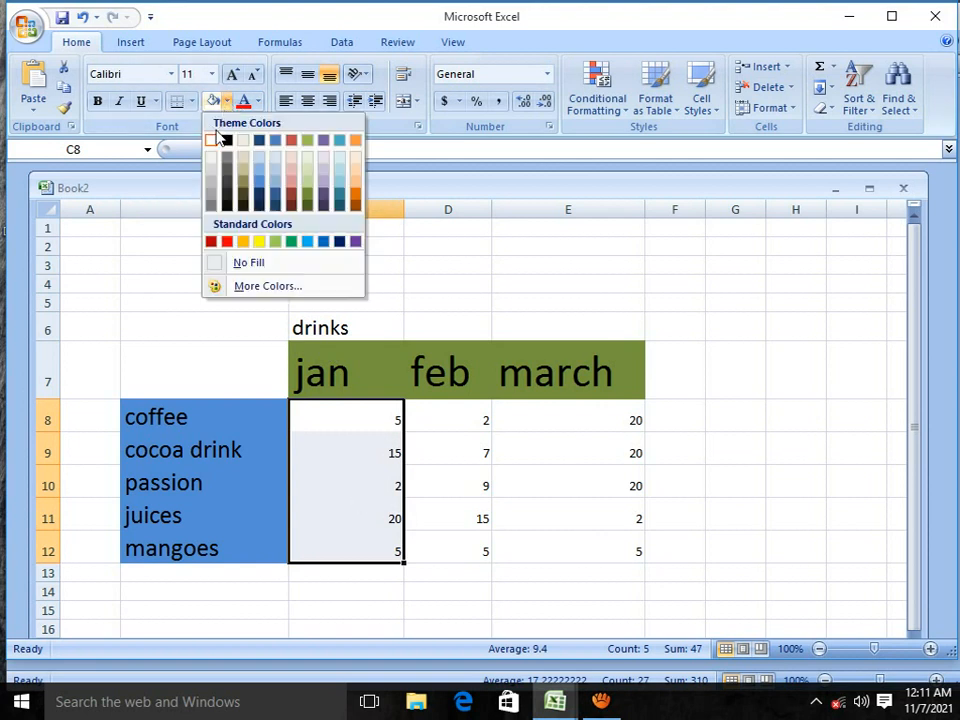
left_click(228, 141)
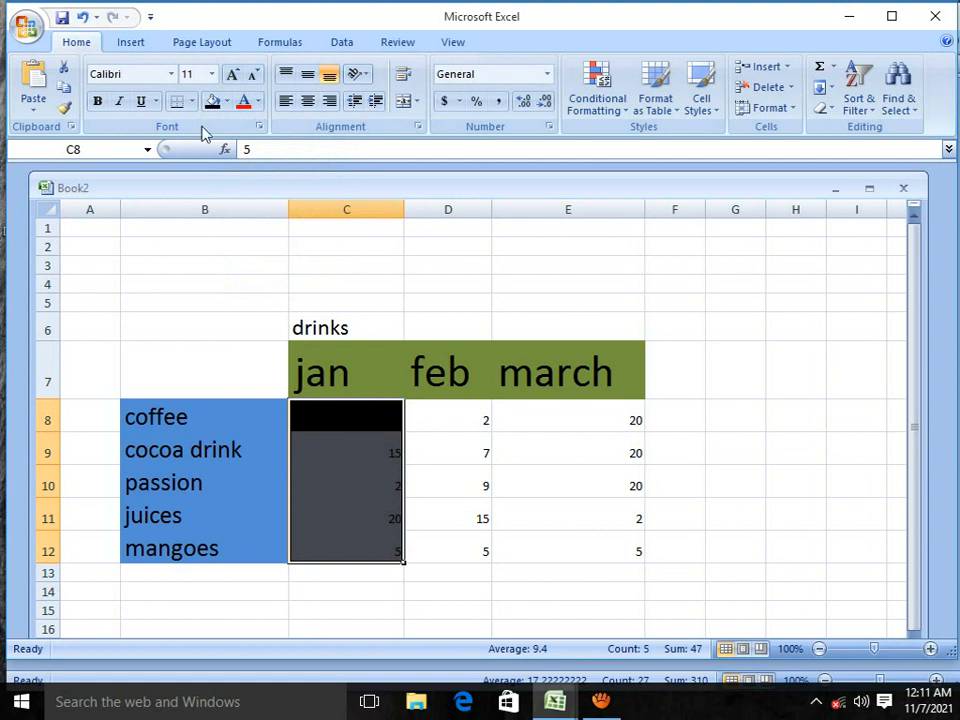
Step: Set the font color of the jan values in C8:C12 to white and increase their font size
left_click(258, 102)
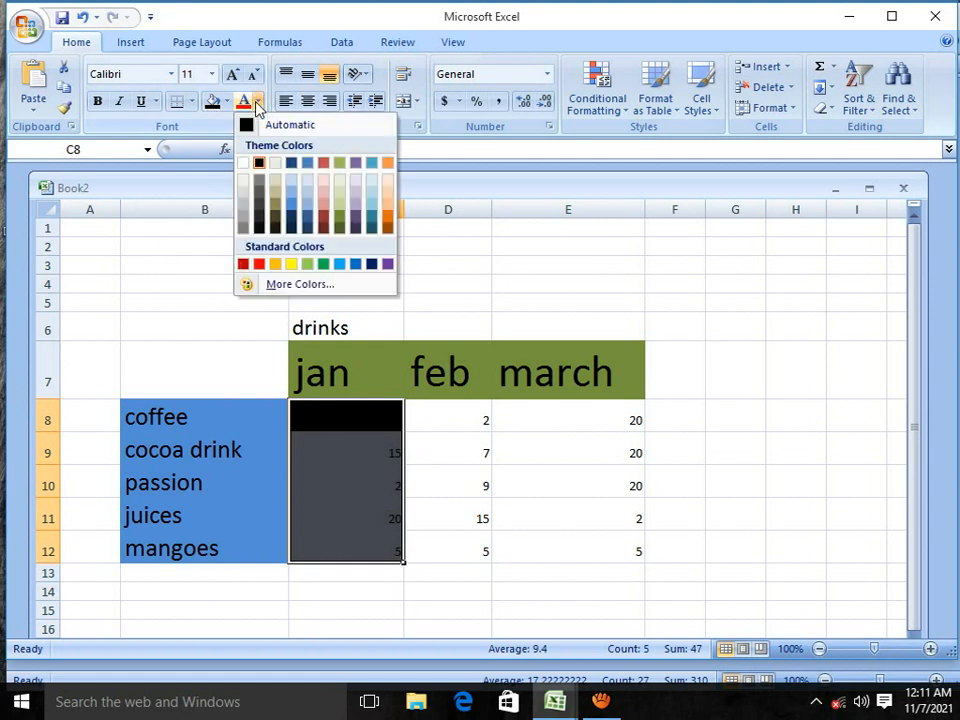
left_click(242, 163)
left_click(236, 79)
left_click(236, 79)
left_click(236, 79)
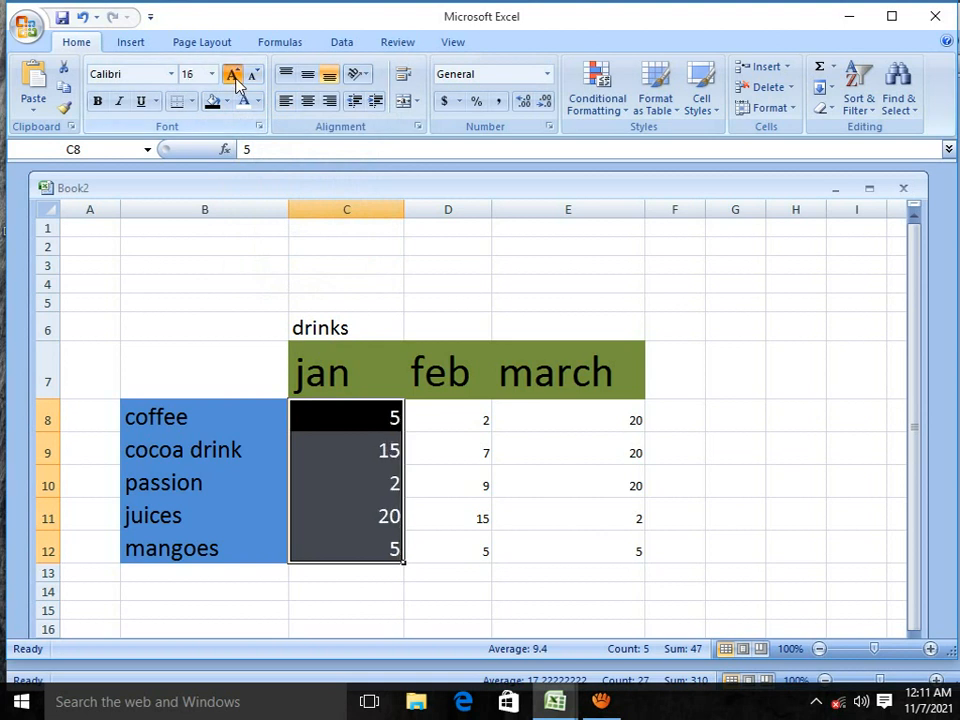
left_click(236, 79)
left_click(236, 79)
left_click(236, 79)
left_click(236, 79)
Step: Give the feb and march values in D8:E12 the same black fill and white font color
left_click_drag(483, 428, 493, 578)
left_click_drag(625, 592, 440, 405)
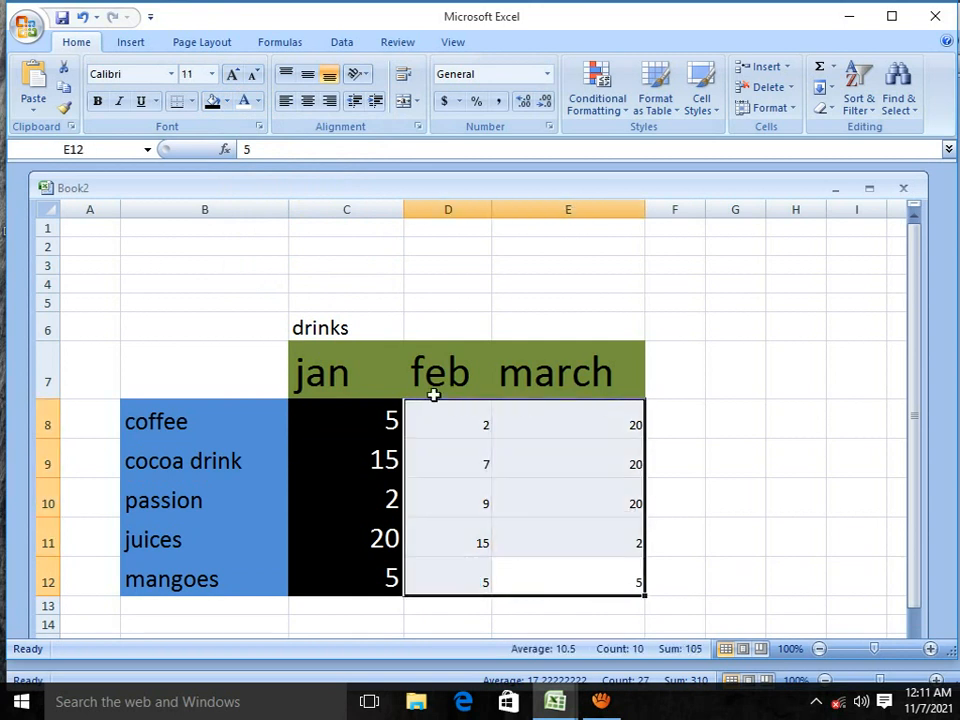
left_click(213, 103)
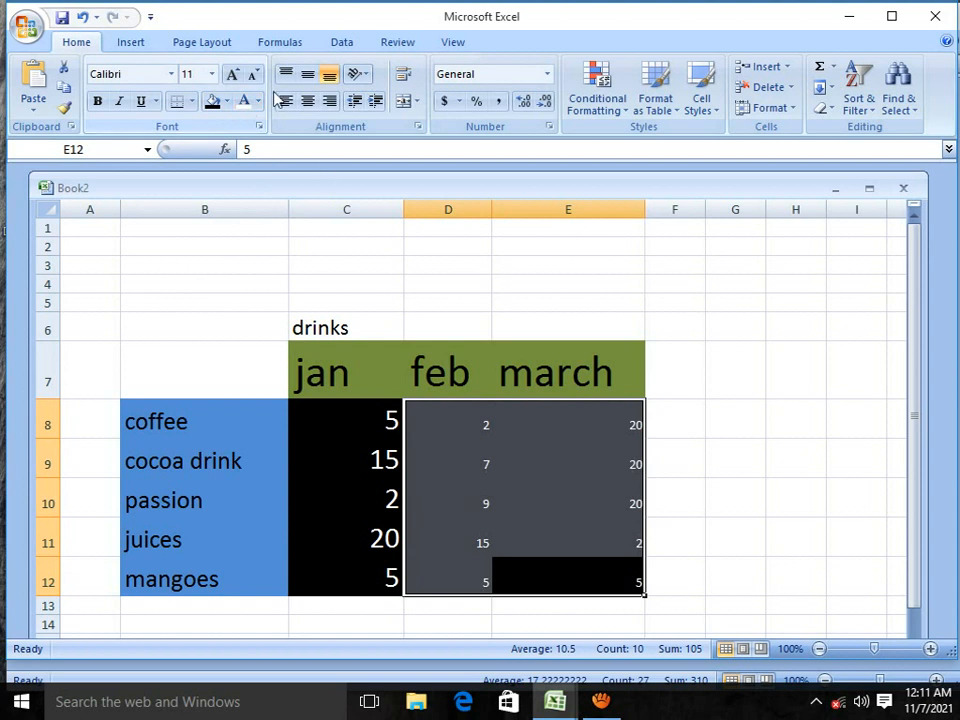
Step: Increase the font size of the feb and march values in D8:E12 to 36
left_click(232, 75)
left_click(232, 75)
left_click(232, 75)
left_click(232, 75)
left_click(232, 75)
left_click(232, 75)
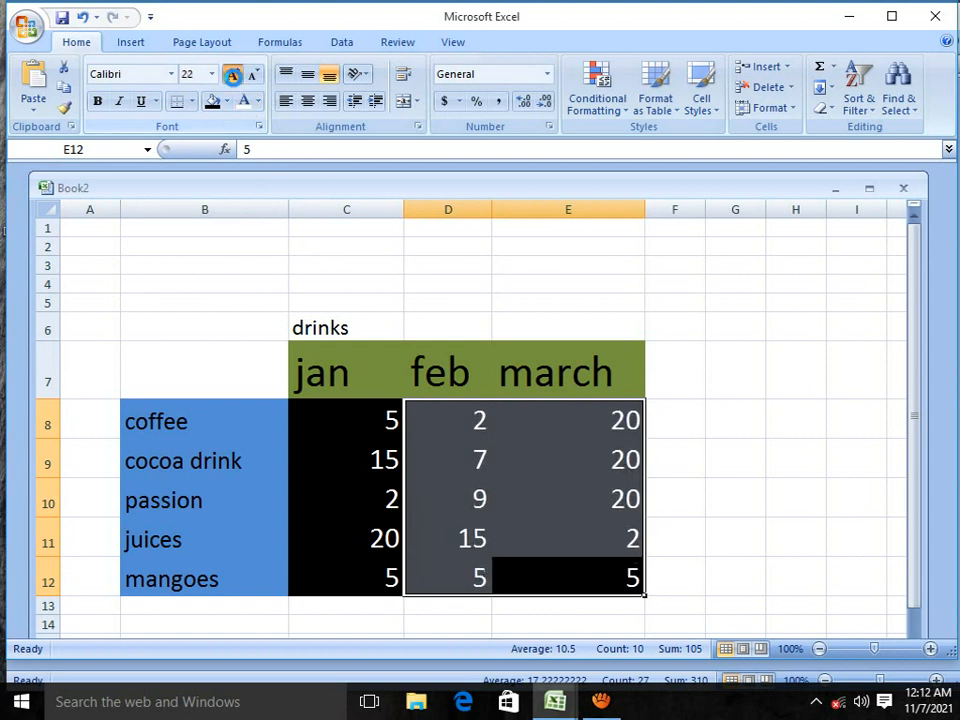
left_click(232, 75)
left_click(232, 75)
left_click(232, 75)
left_click(232, 75)
scroll(714, 476, "down", 3)
scroll(714, 476, "up", 2)
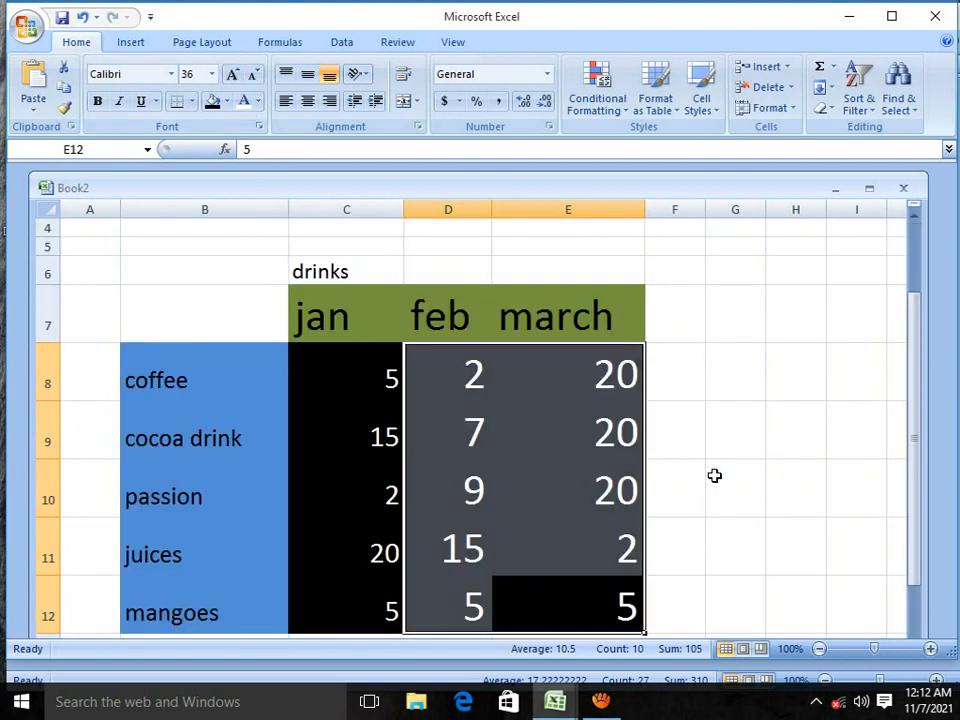
left_click(679, 530)
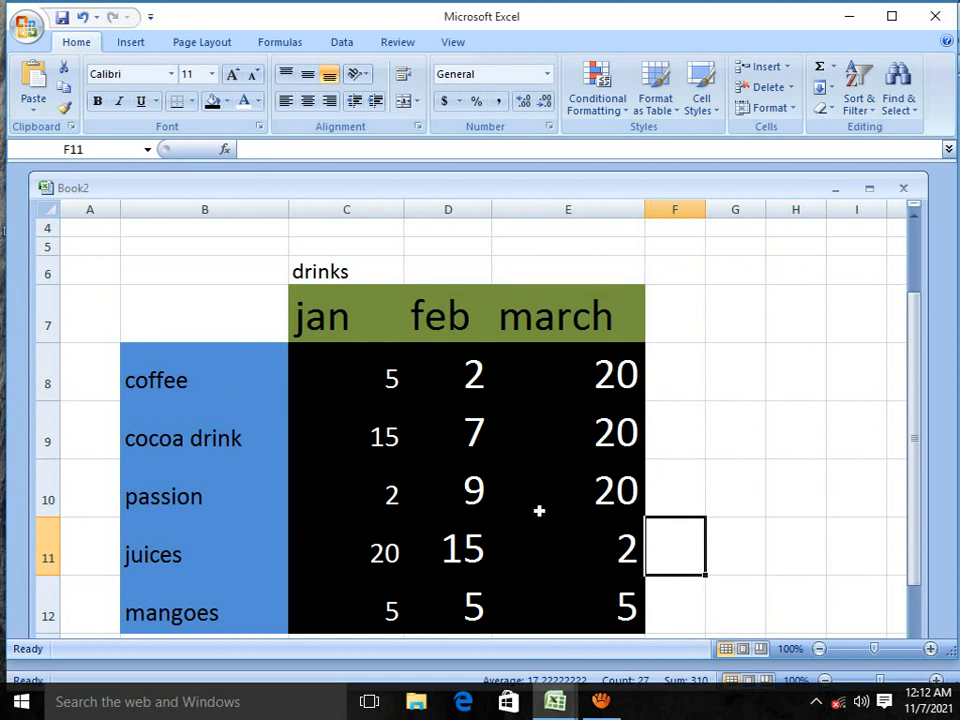
scroll(539, 511, "down", 1)
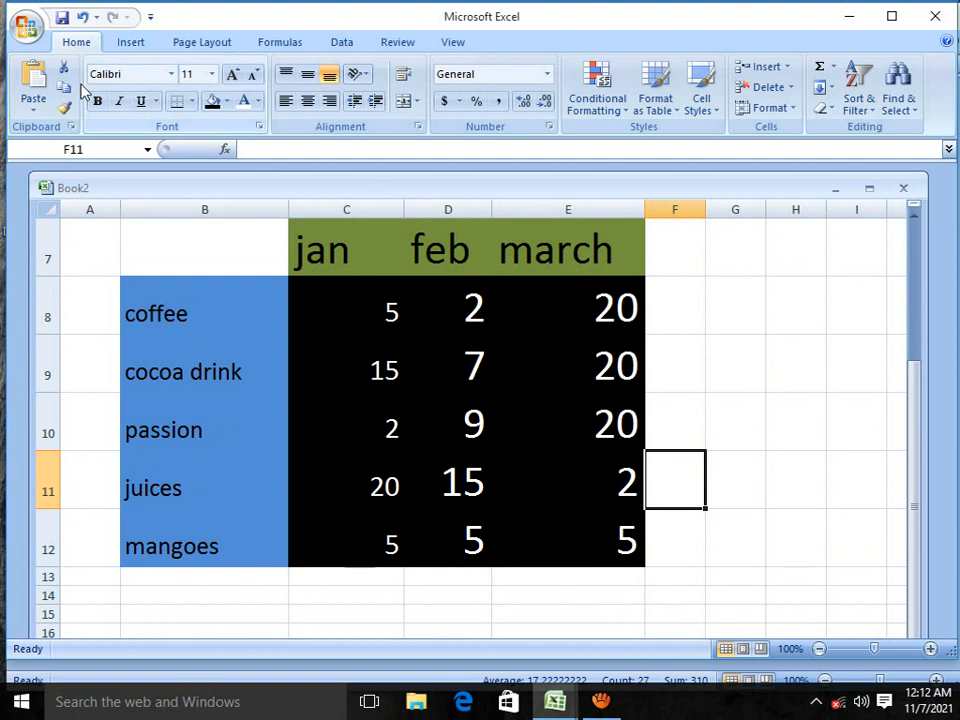
left_click(126, 47)
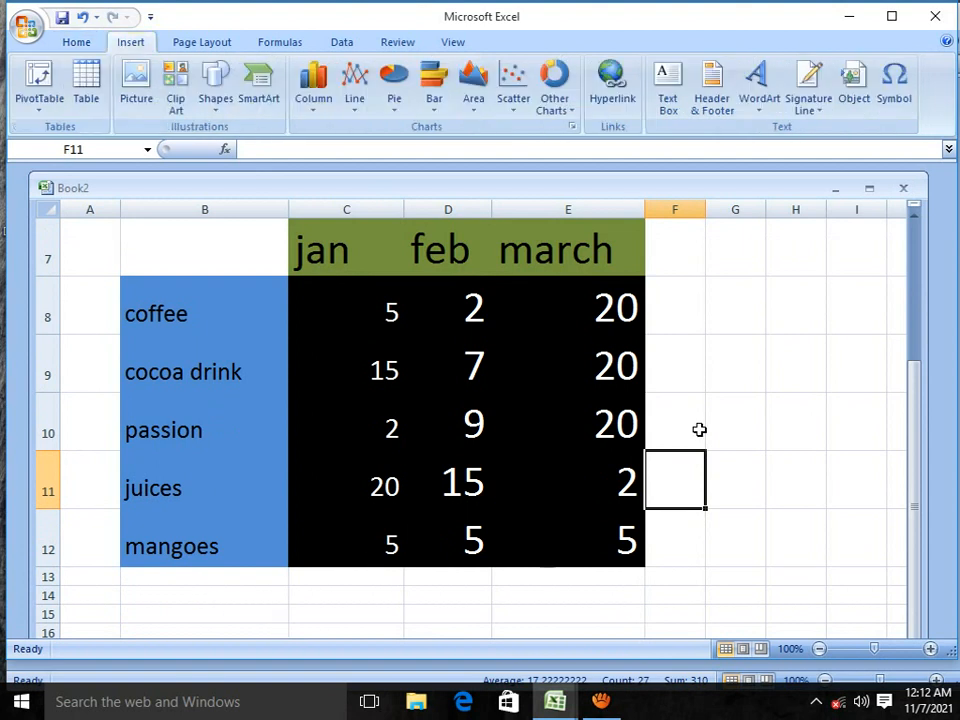
left_click(737, 309)
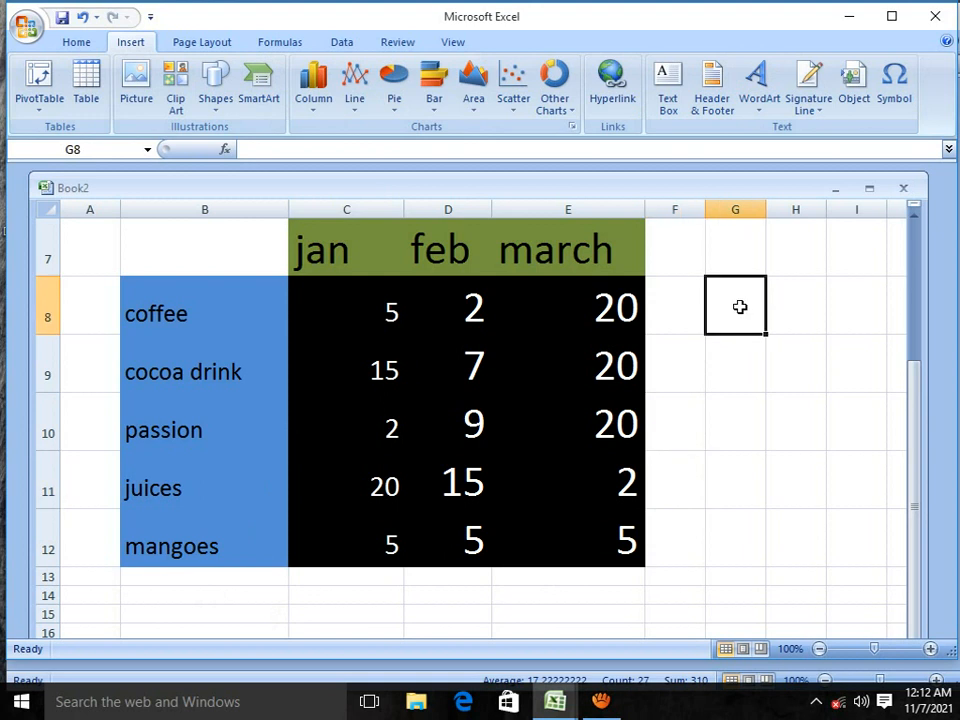
scroll(720, 315, "down", 1)
left_click(147, 440)
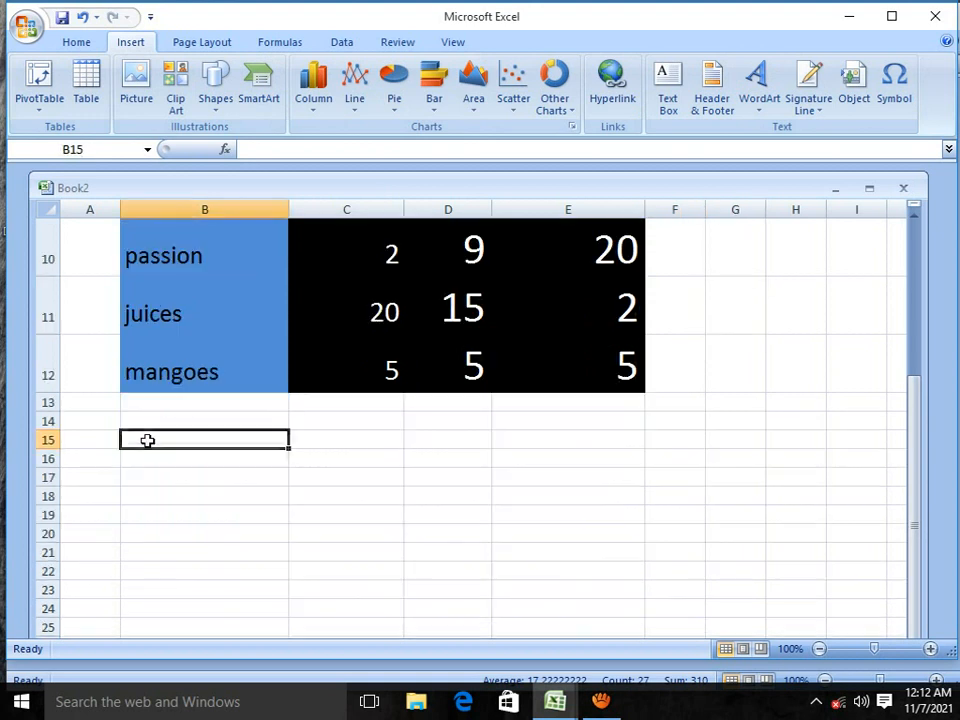
scroll(255, 491, "up", 1)
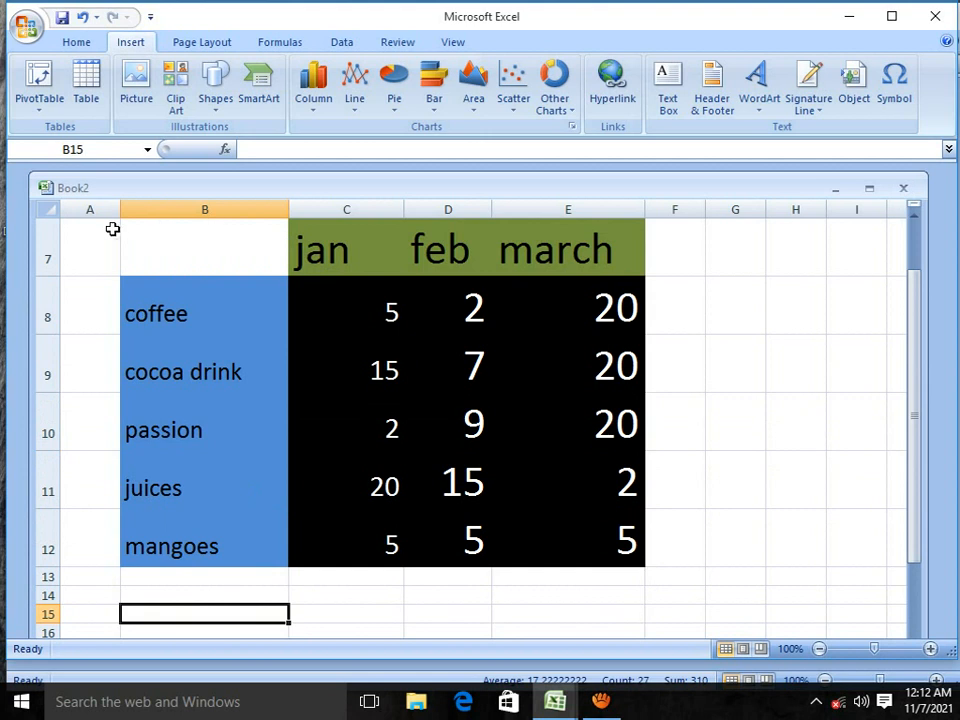
Step: Reduce the font size of the whole drinks table, A7:E12, to 10
left_click_drag(111, 227, 606, 561)
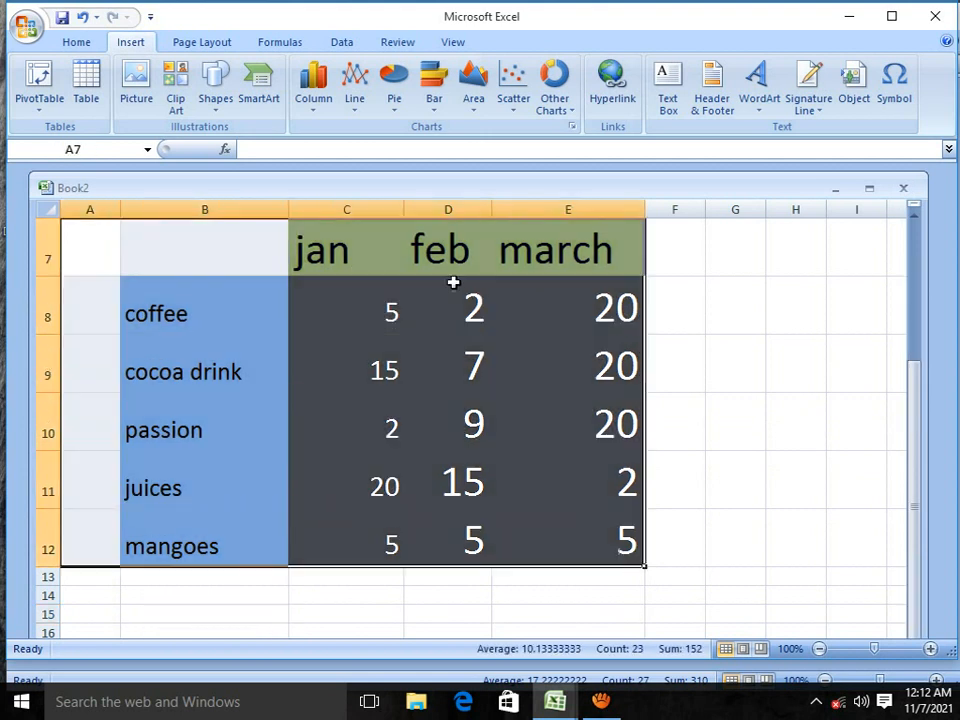
left_click(73, 42)
left_click(254, 78)
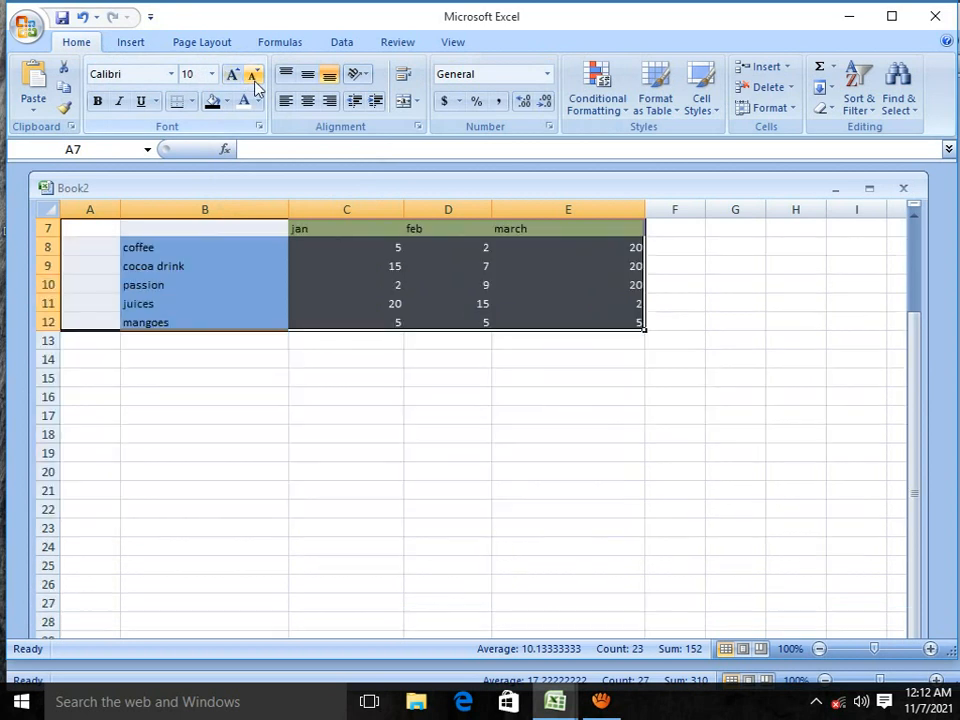
scroll(316, 340, "up", 1)
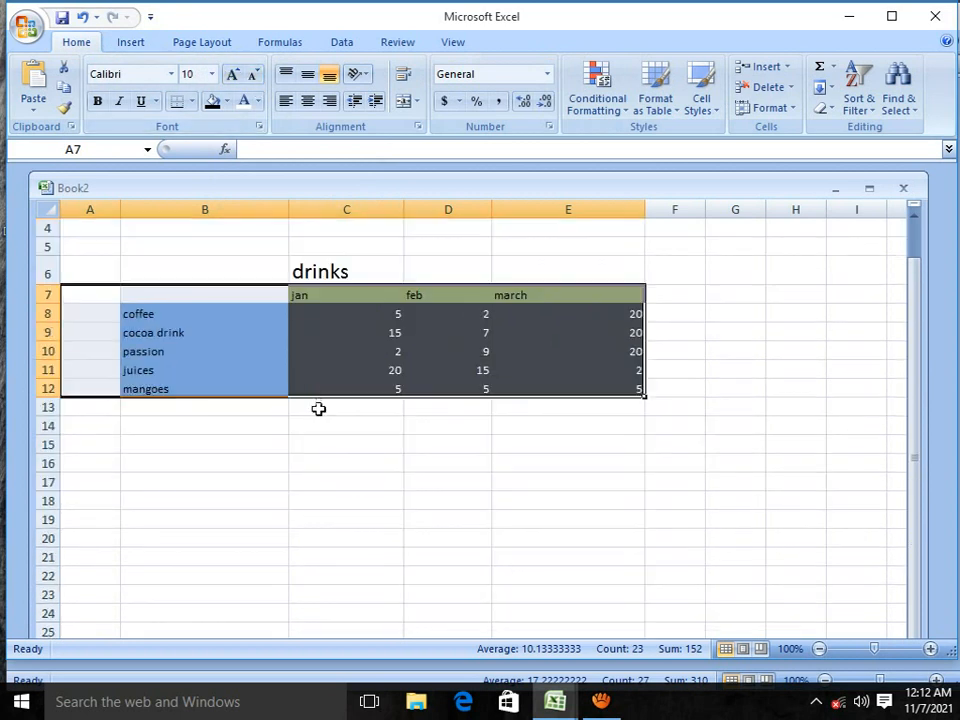
left_click(229, 445)
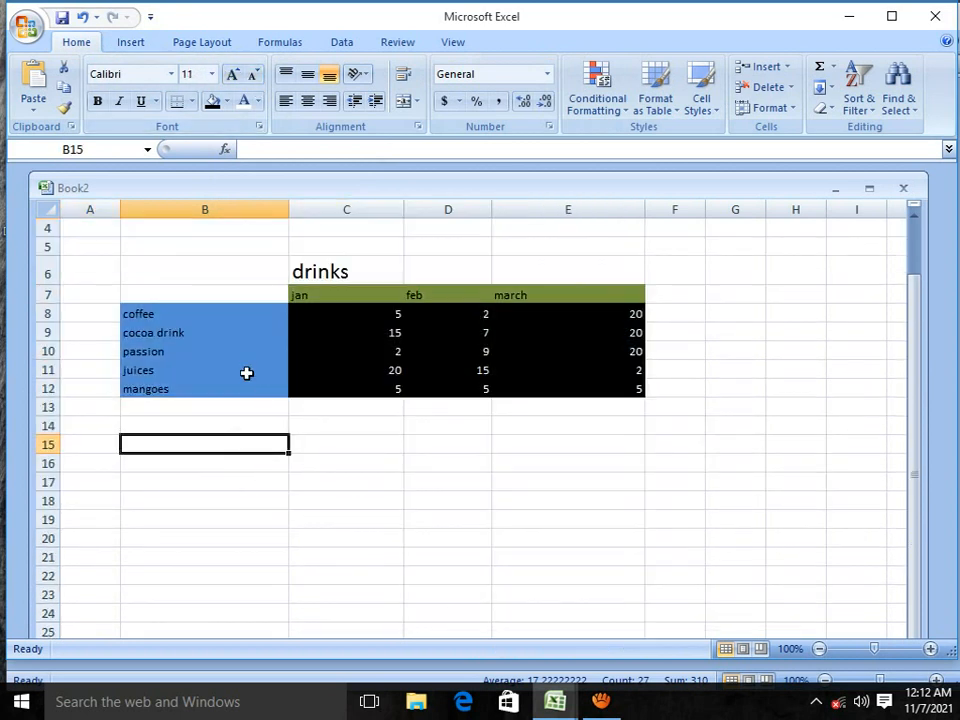
Step: Insert a basic 2-D line chart from the drinks table B7:E12 and place it just below the table, starting at column B
left_click(126, 45)
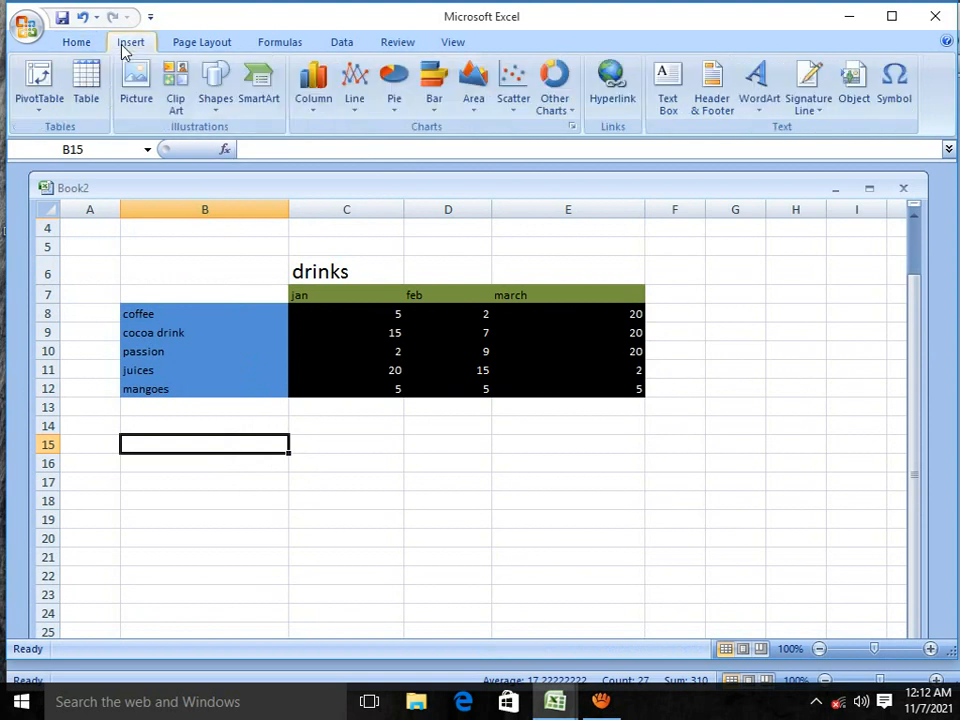
left_click_drag(125, 296, 619, 387)
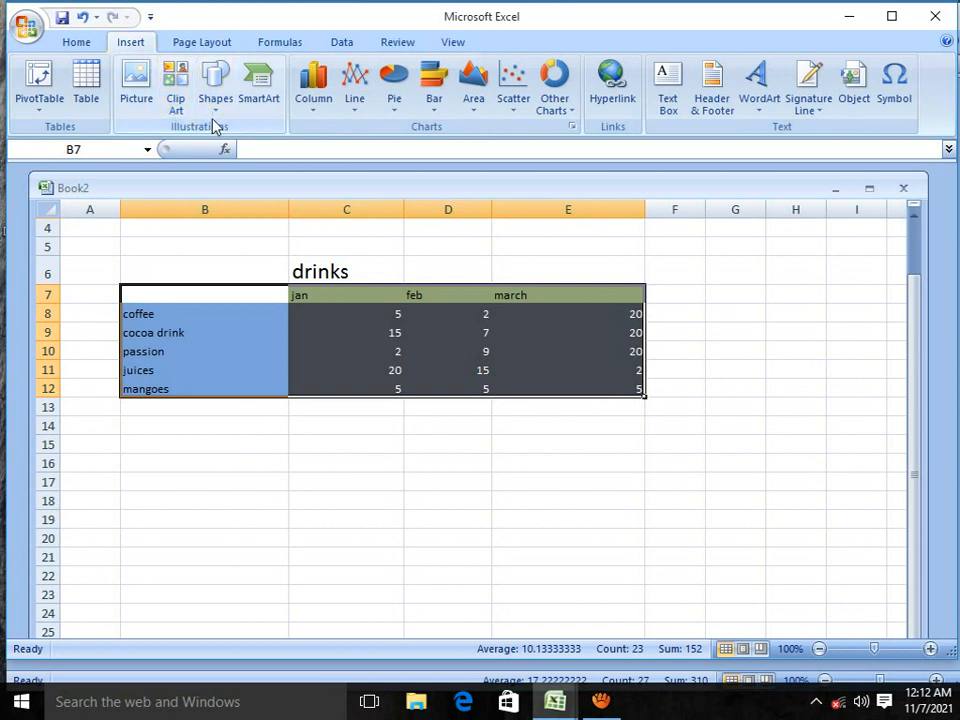
left_click(358, 112)
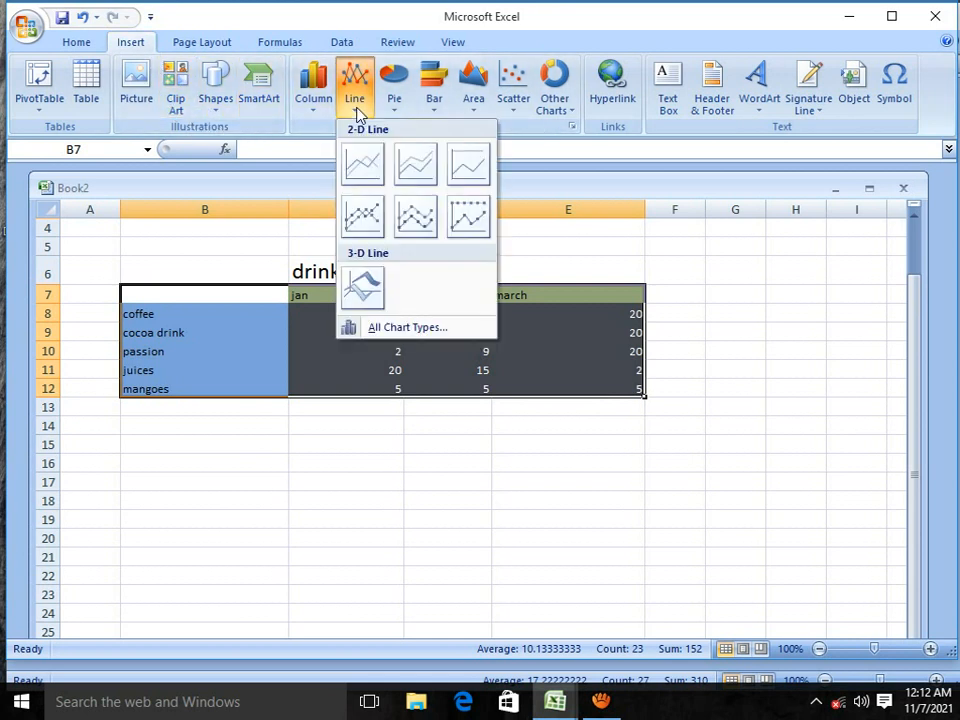
left_click(371, 174)
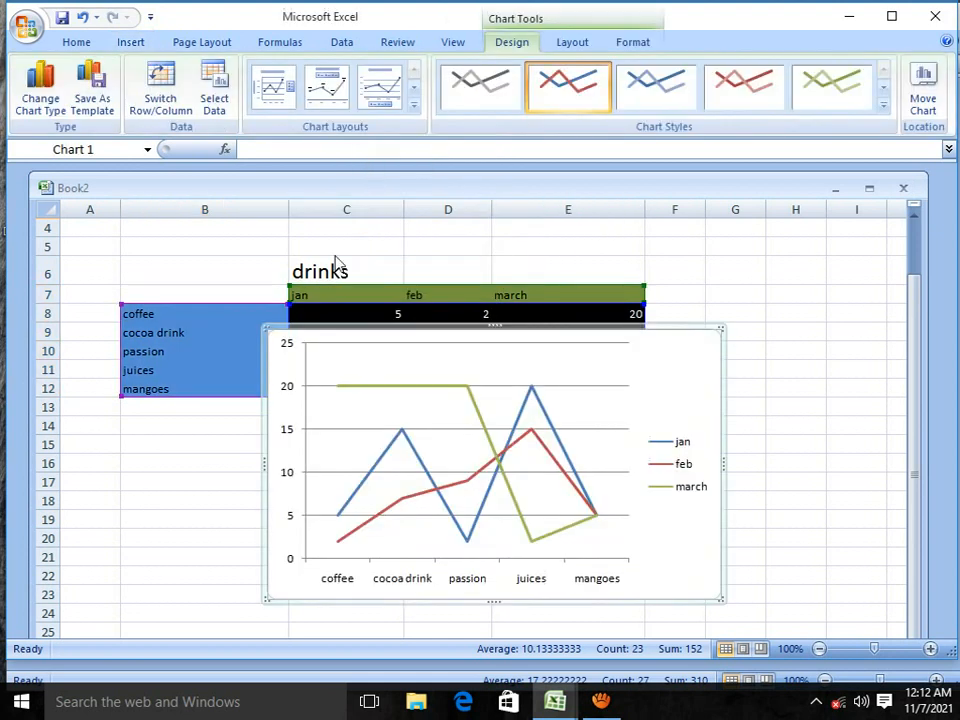
left_click_drag(327, 377, 233, 418)
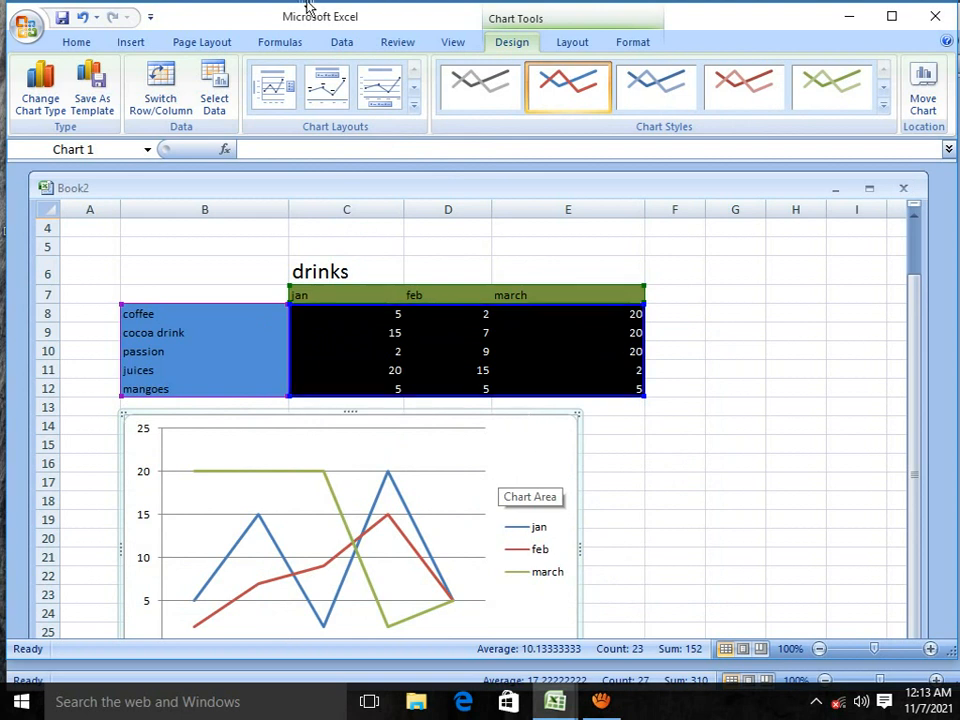
Step: Minimize the ribbon to make room for the drinks table and the whole line chart
left_click(88, 44)
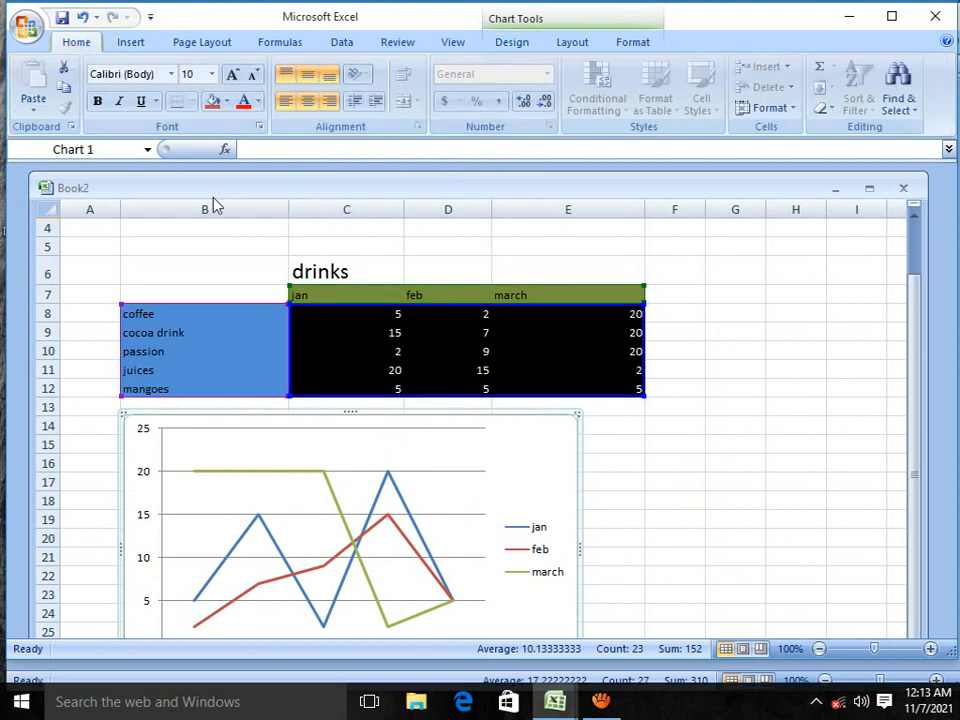
double_click(87, 49)
left_click(86, 49)
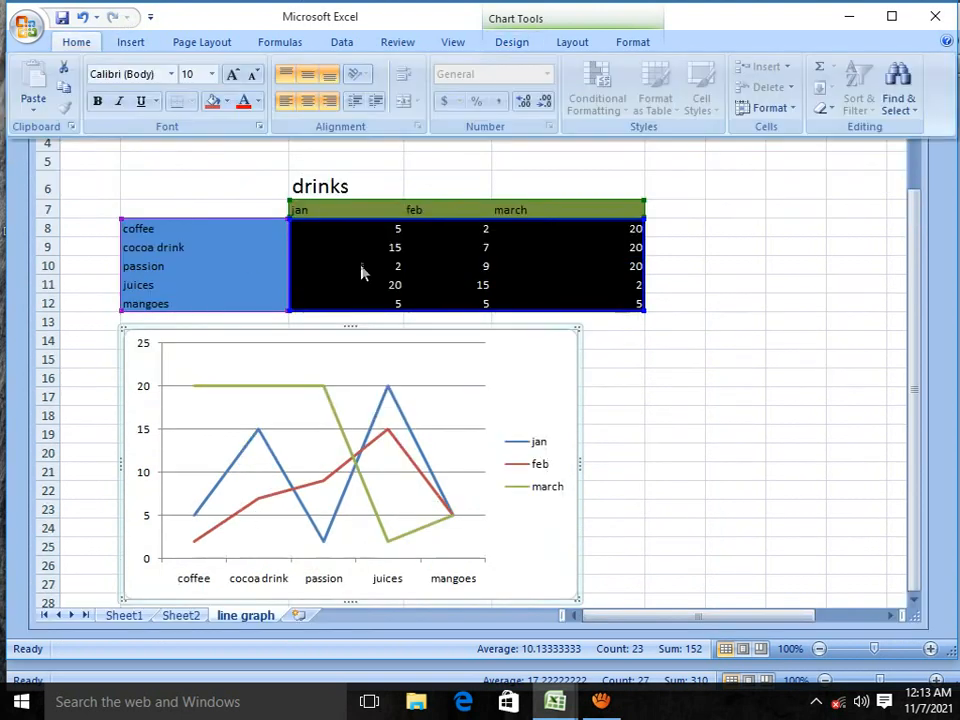
double_click(86, 47)
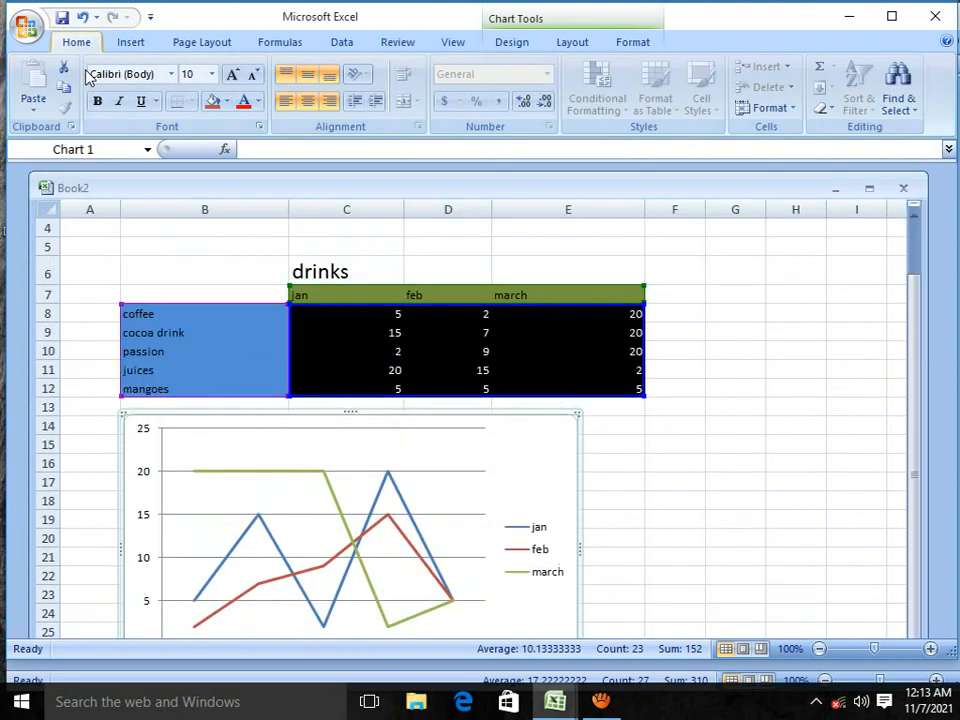
double_click(72, 44)
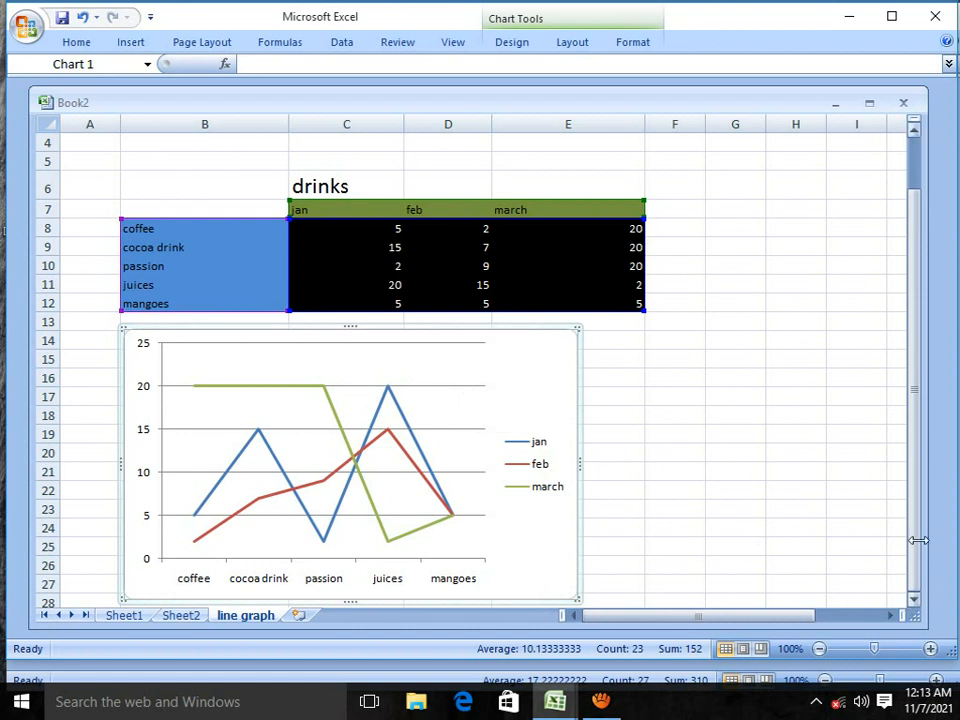
mouse_move(922, 530)
left_mouse_down()
mouse_move(917, 489)
mouse_move(913, 549)
left_mouse_up()
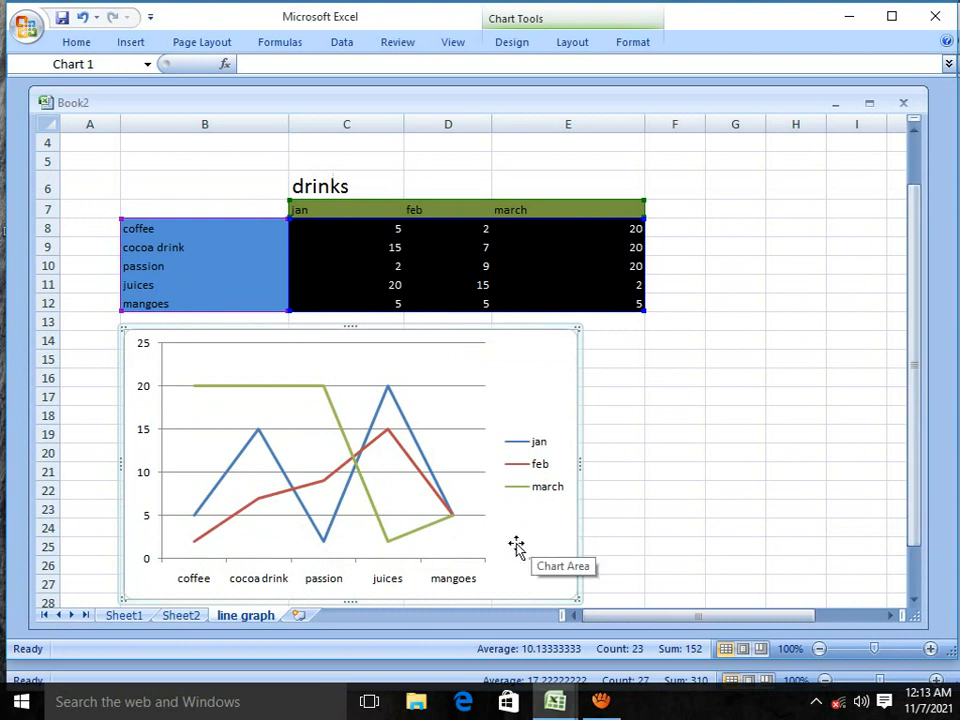